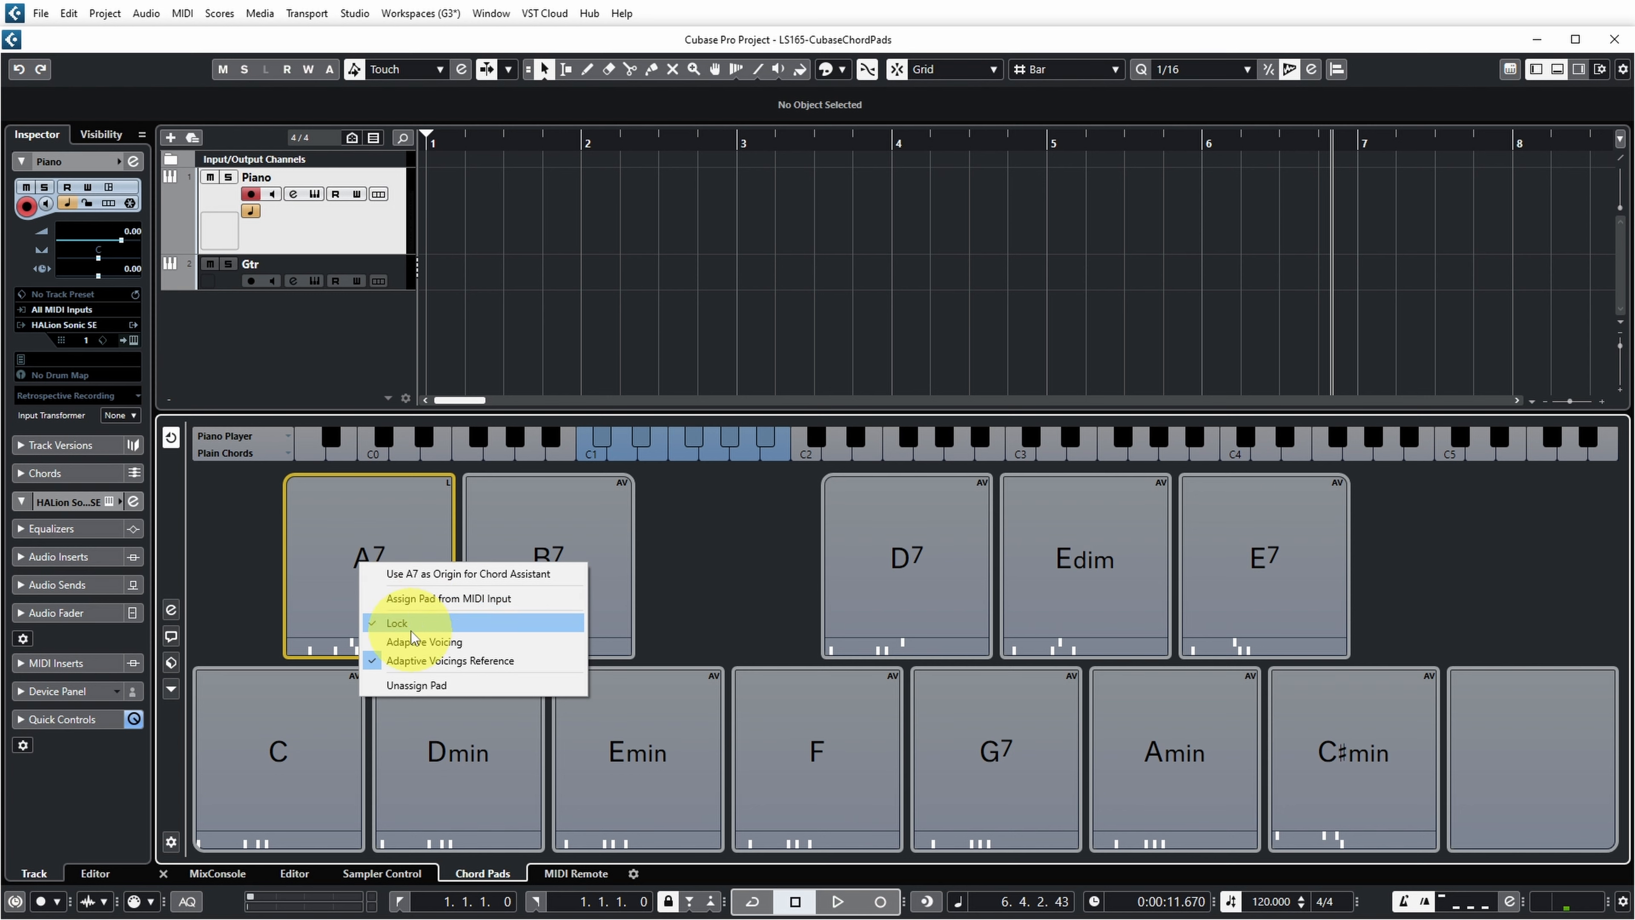
Step: Unlock the A7 chord pad and turn off its Adaptive Voicings Reference setting
left_click(411, 631)
right_click(359, 572)
left_click(409, 672)
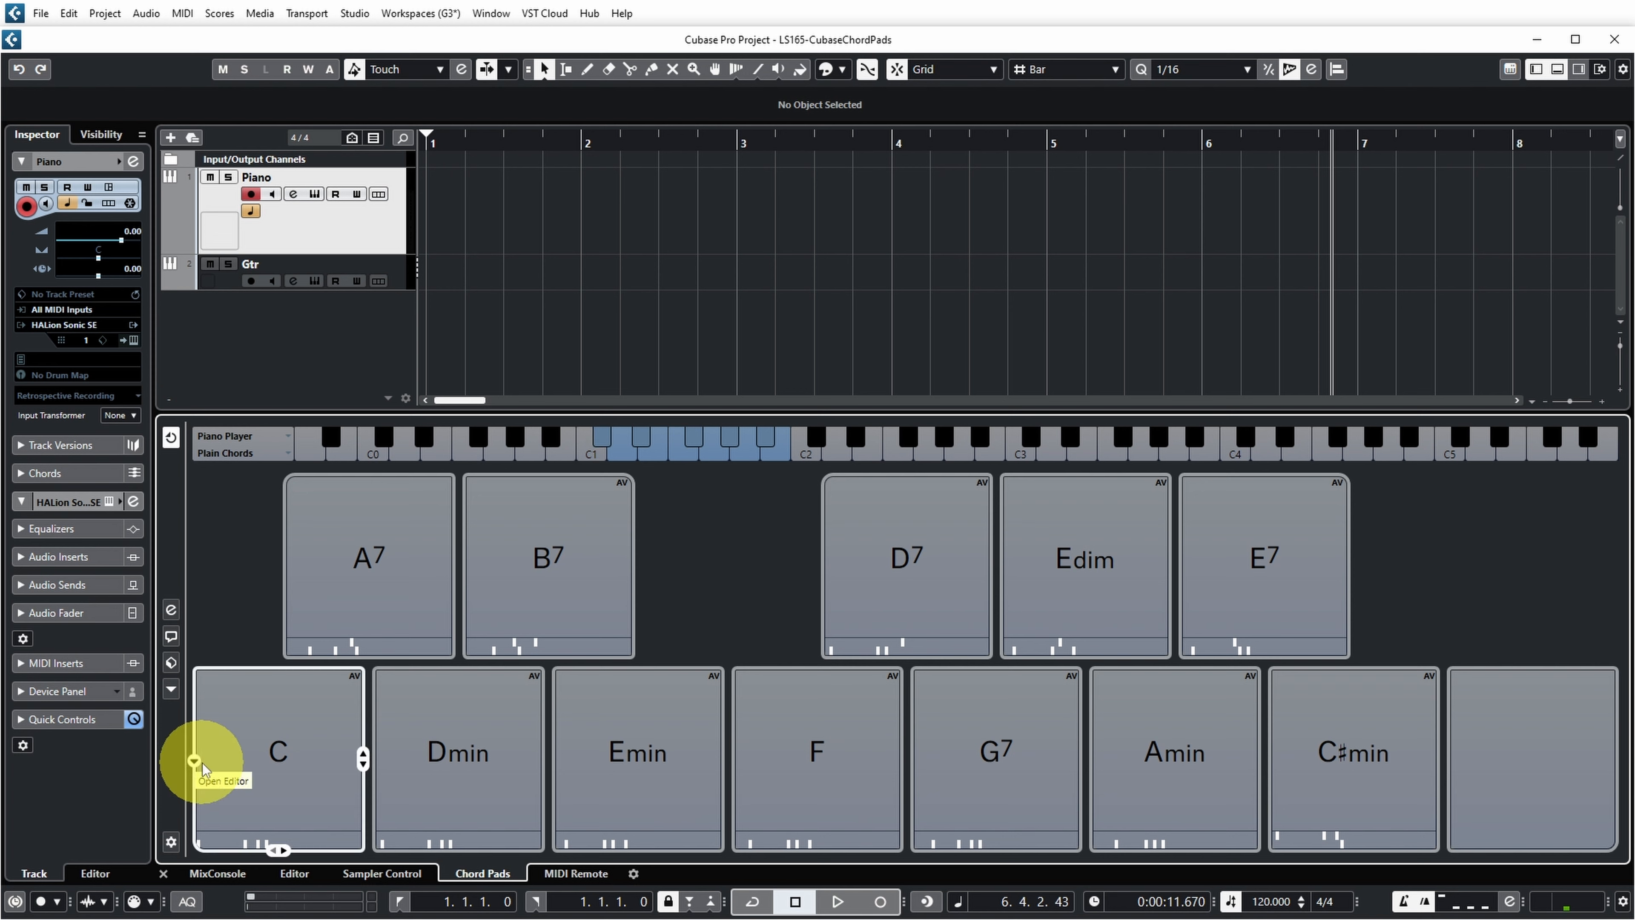
Step: Cycle the C chord pad through several successive voicings
left_click(292, 831)
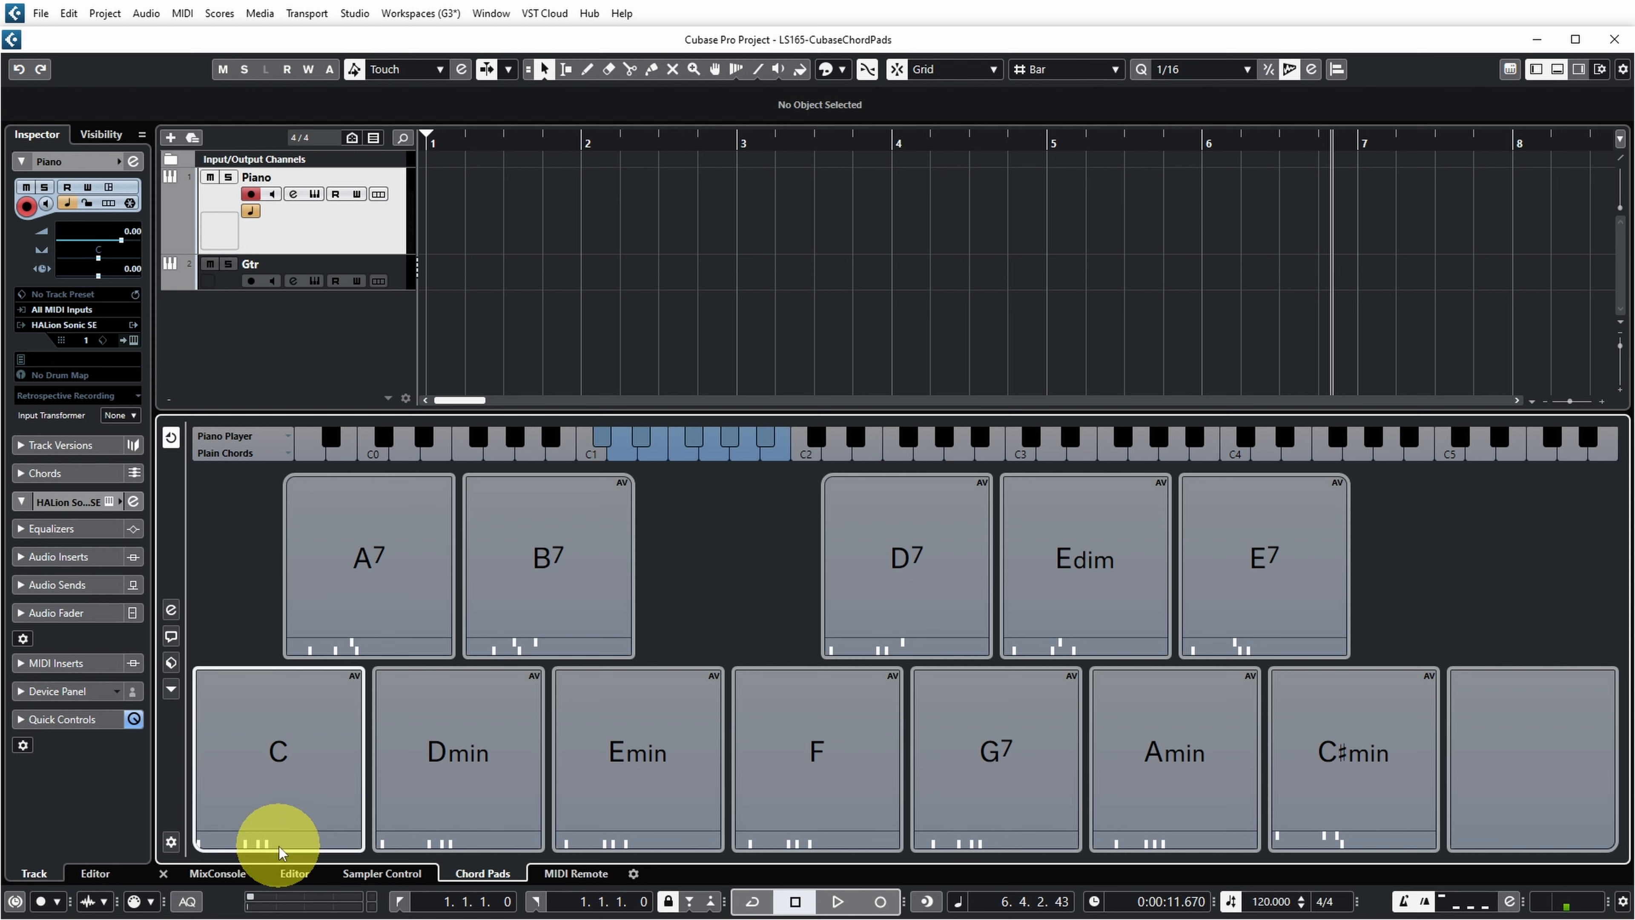
left_click(364, 758)
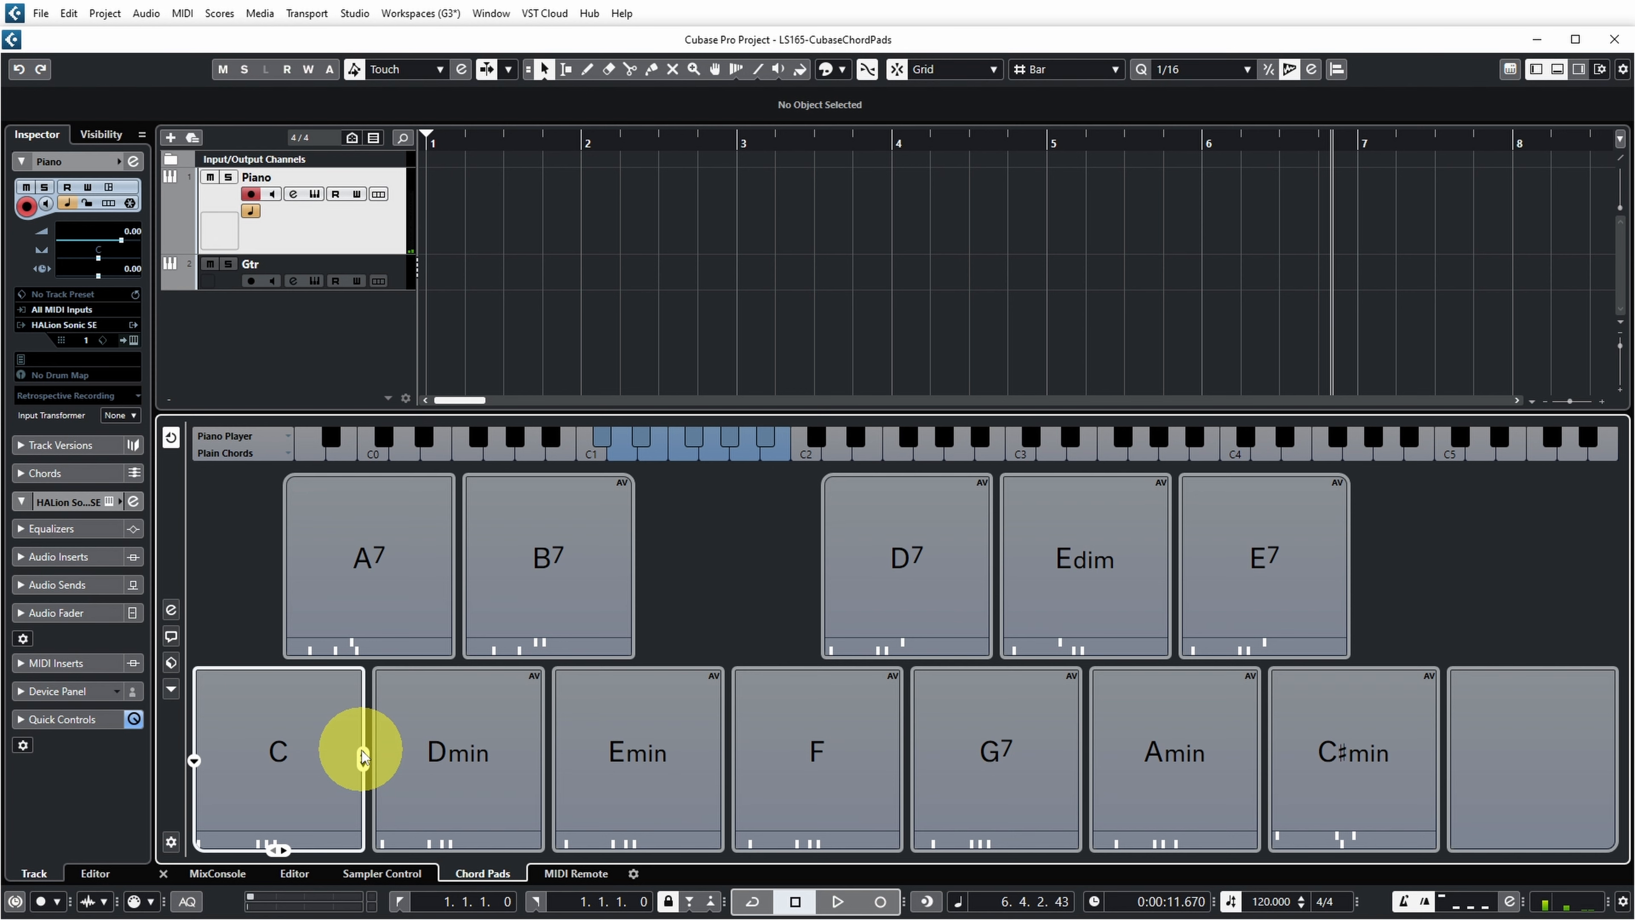
left_click(363, 758)
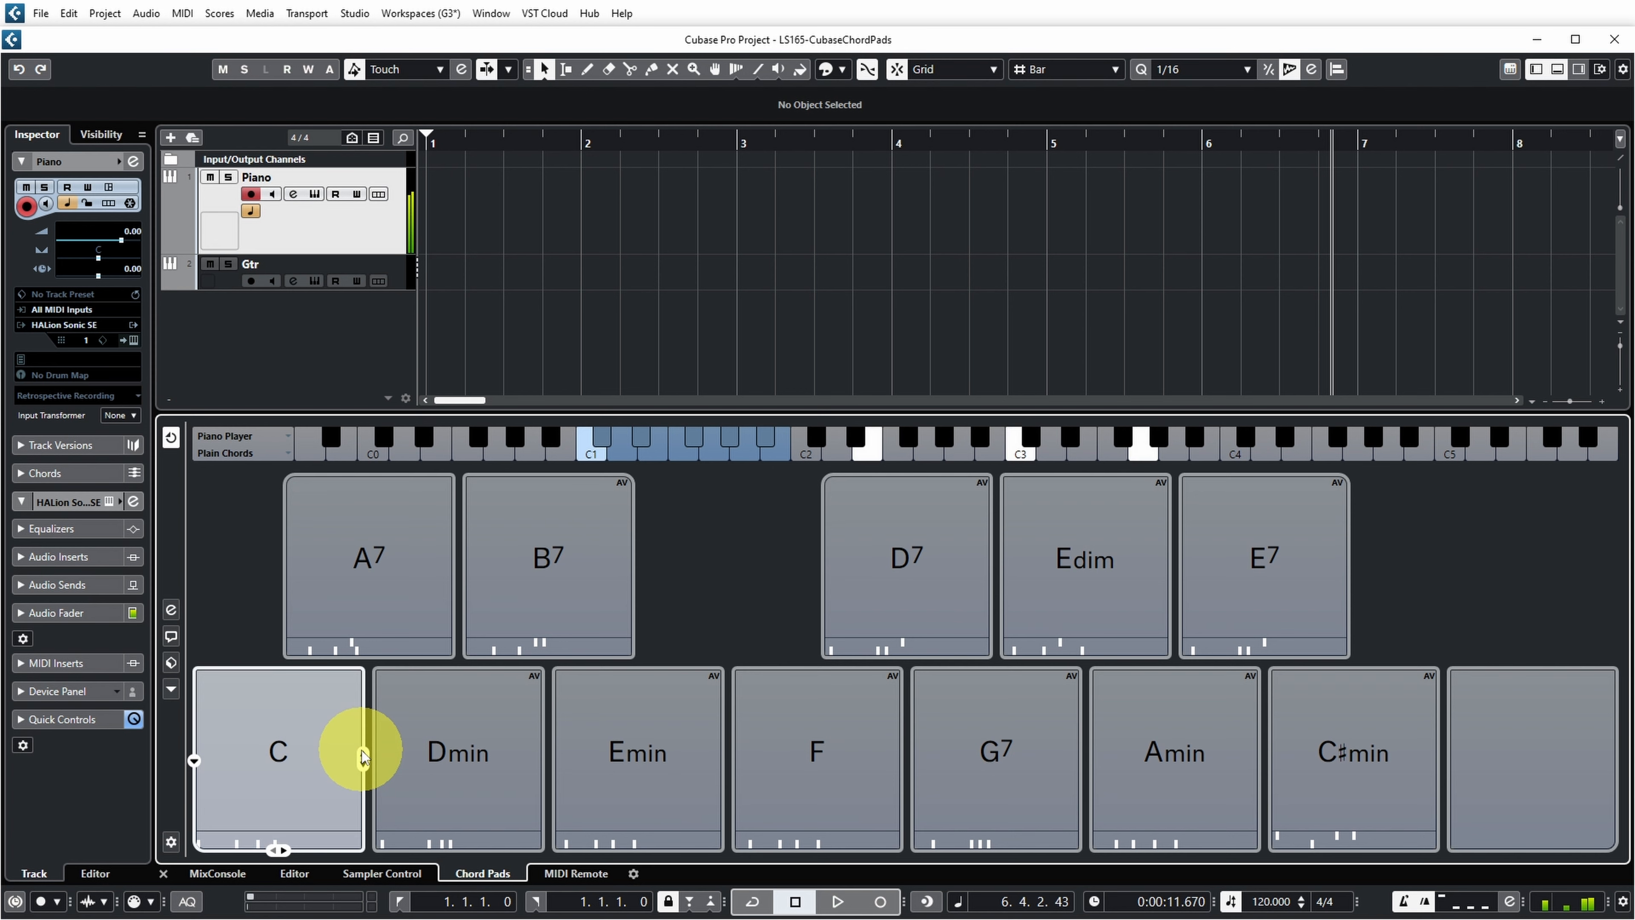
left_click(364, 758)
left_click(363, 758)
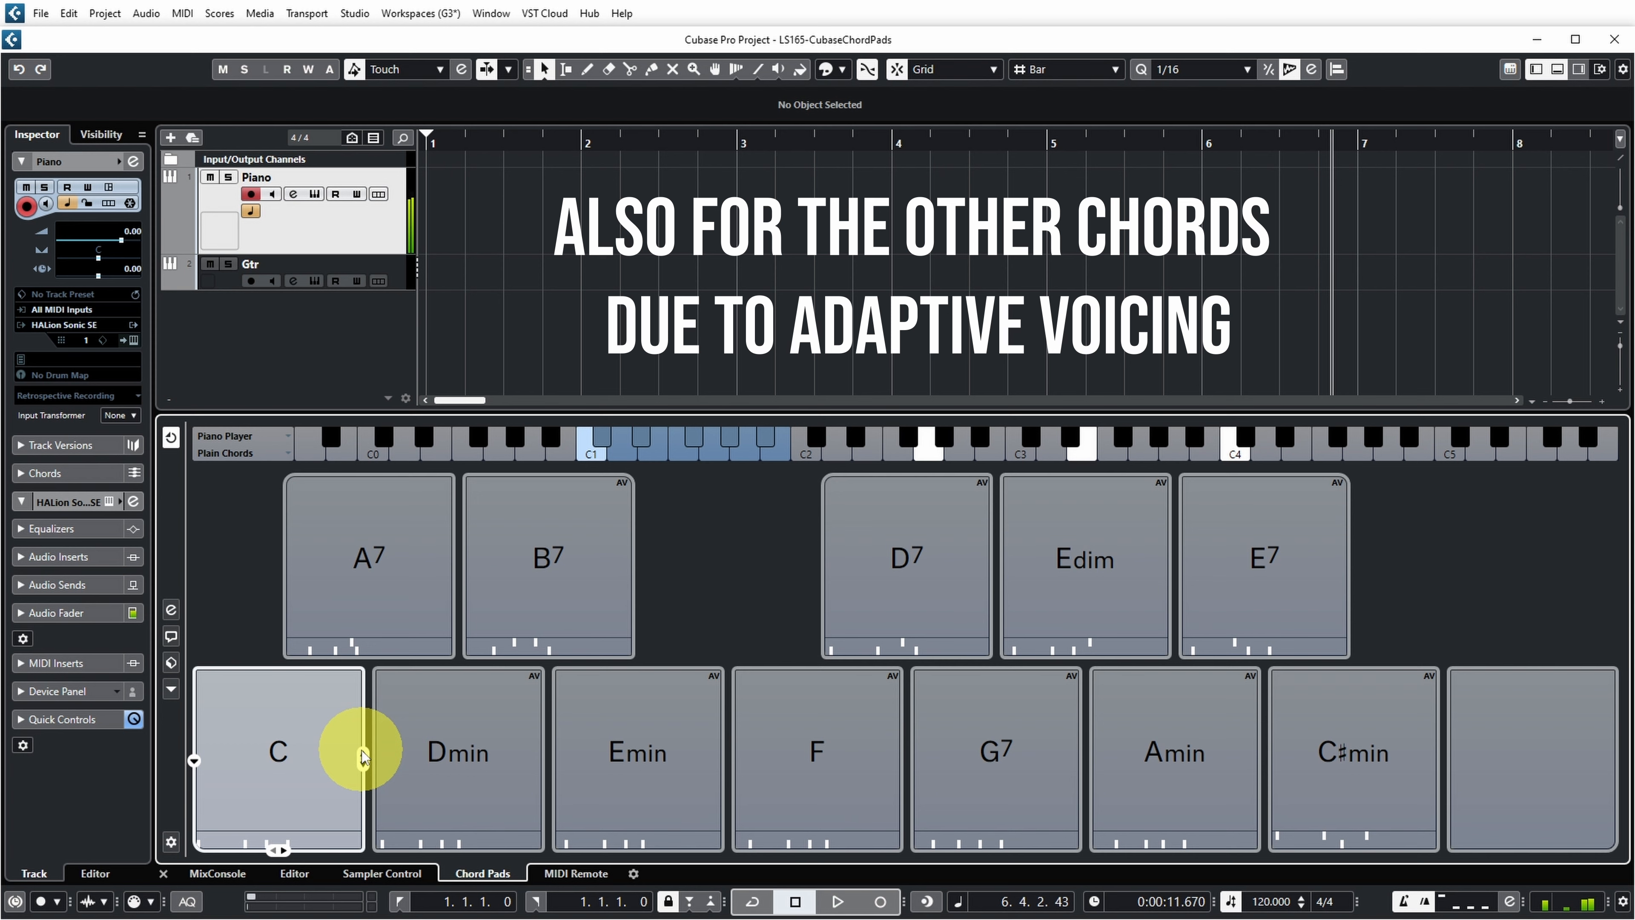
left_click(364, 758)
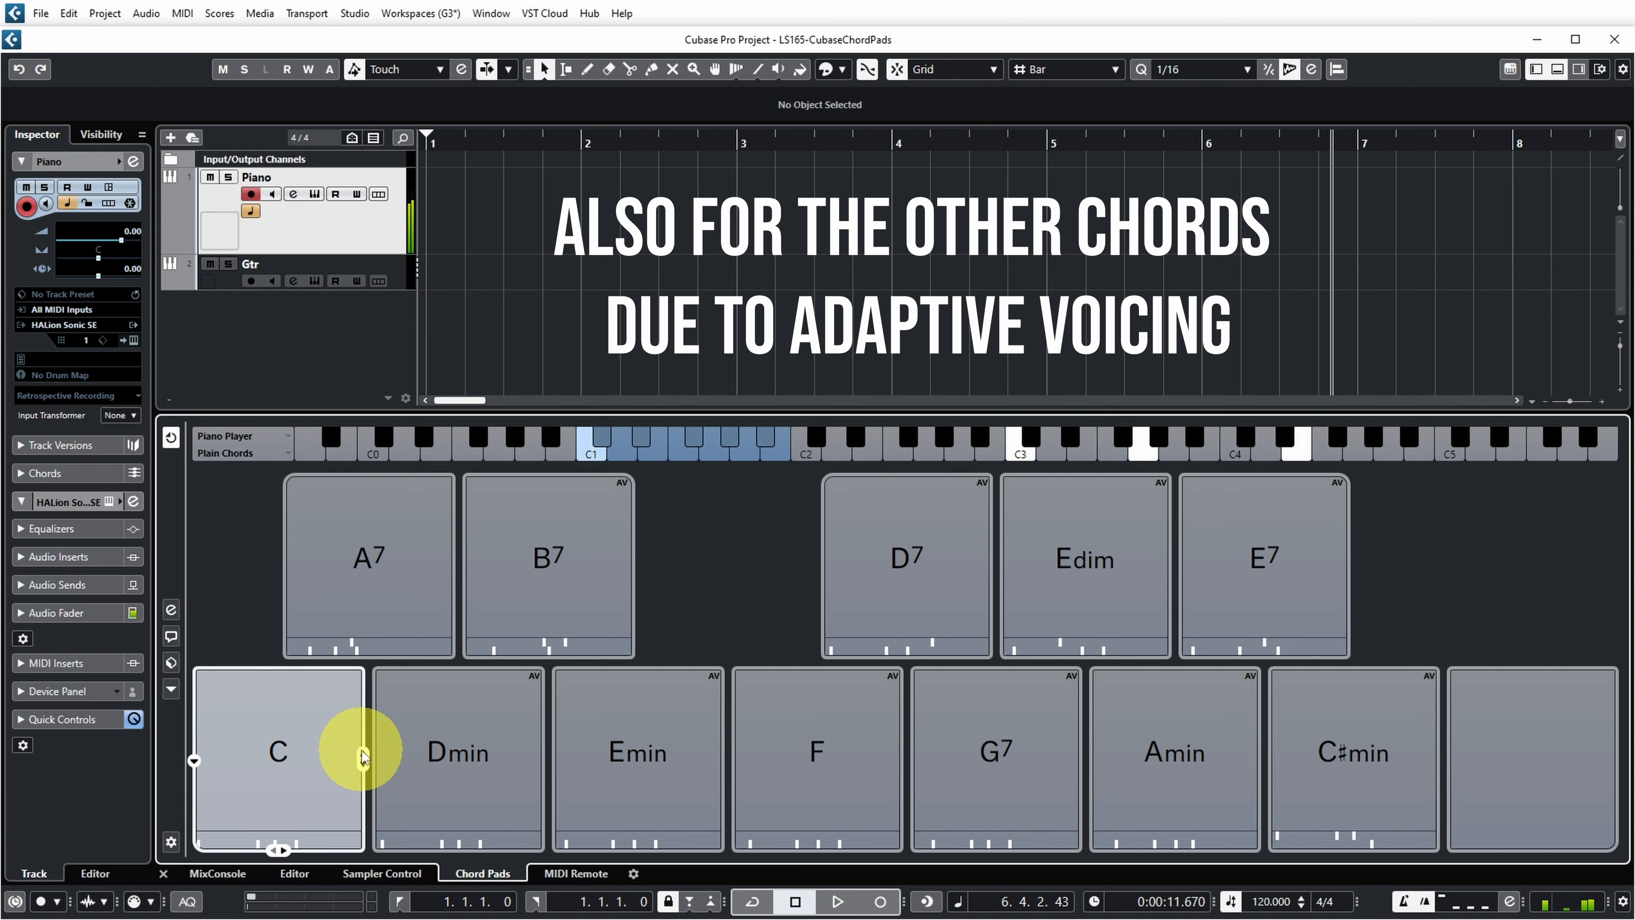
left_click(363, 758)
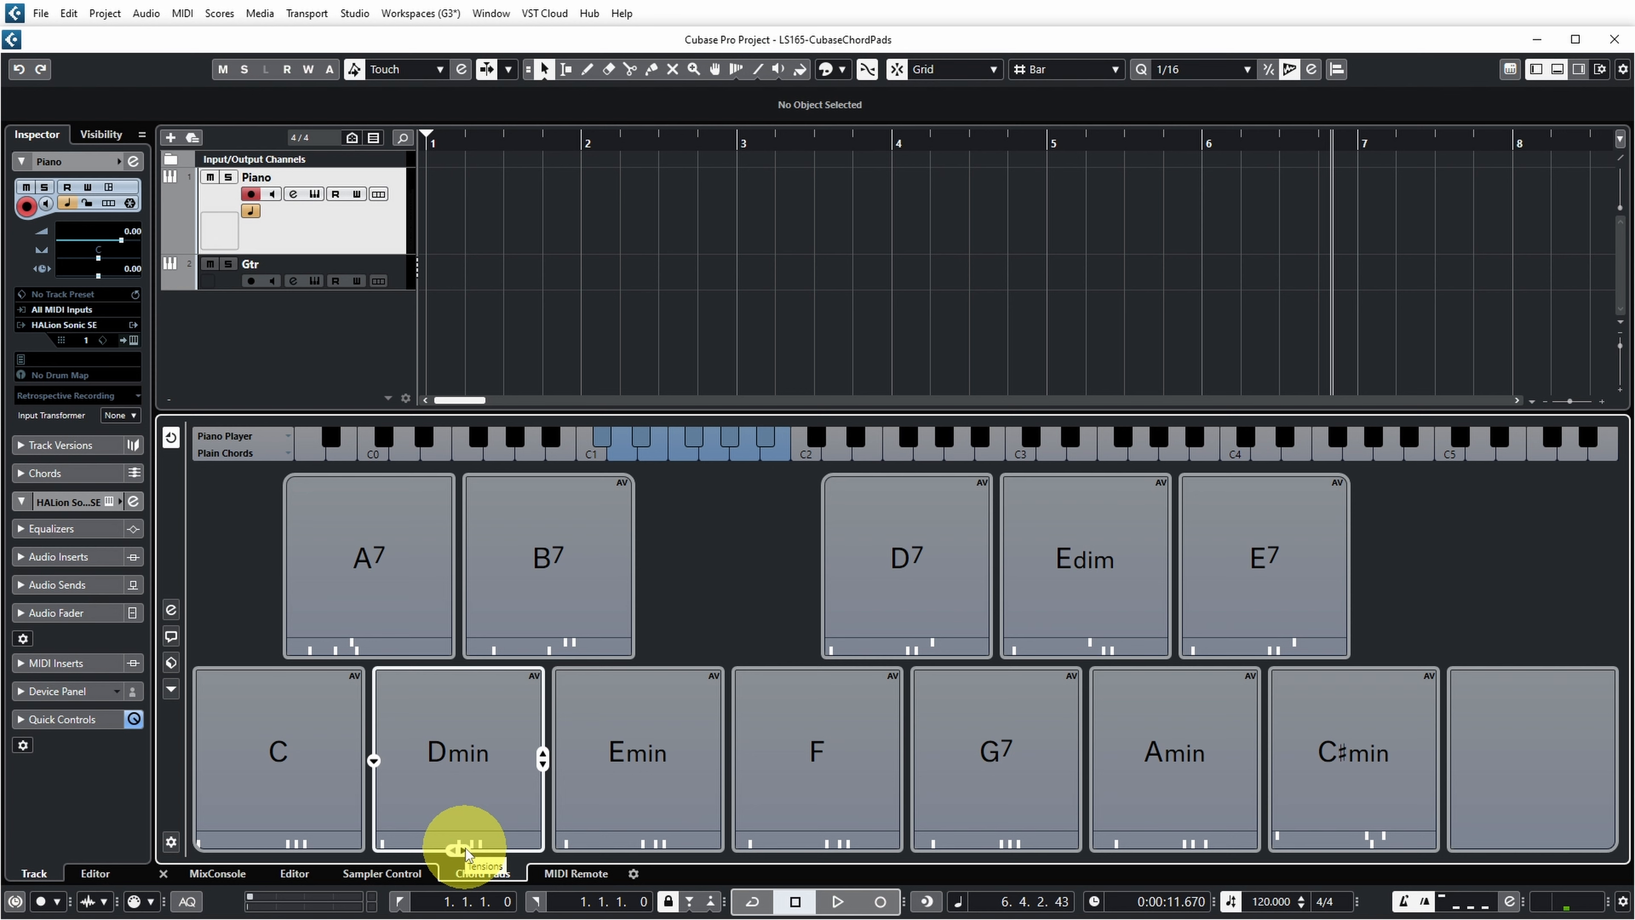
Step: Step through the tensions of the Dmin chord pad until it becomes Dmin7/11
left_click(464, 850)
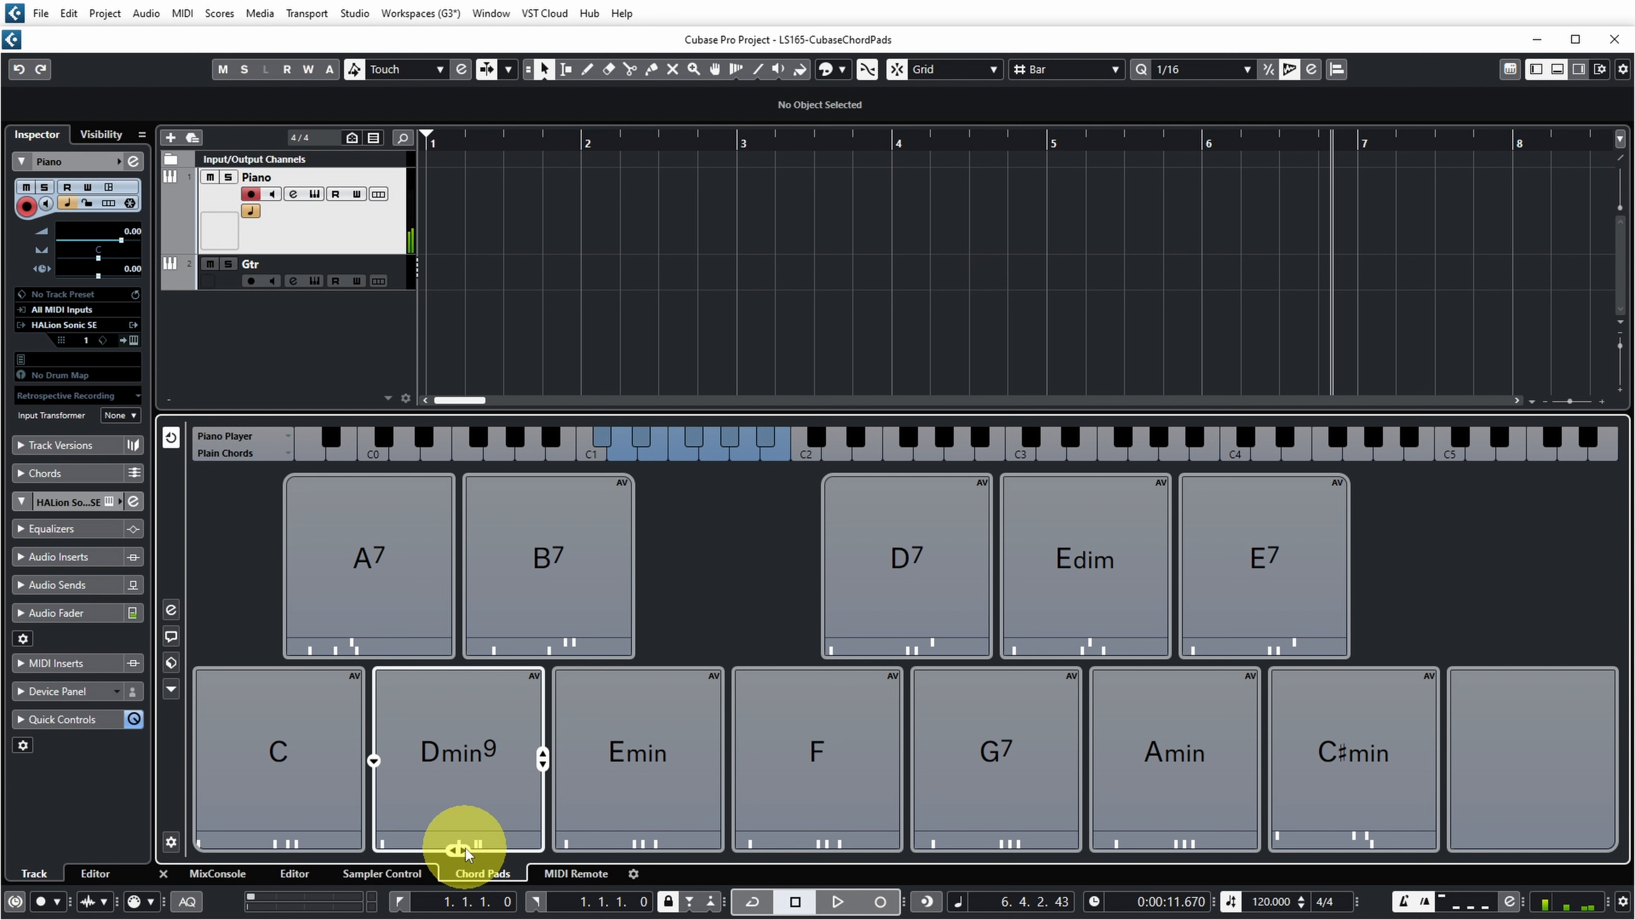
left_click(465, 849)
left_click(465, 848)
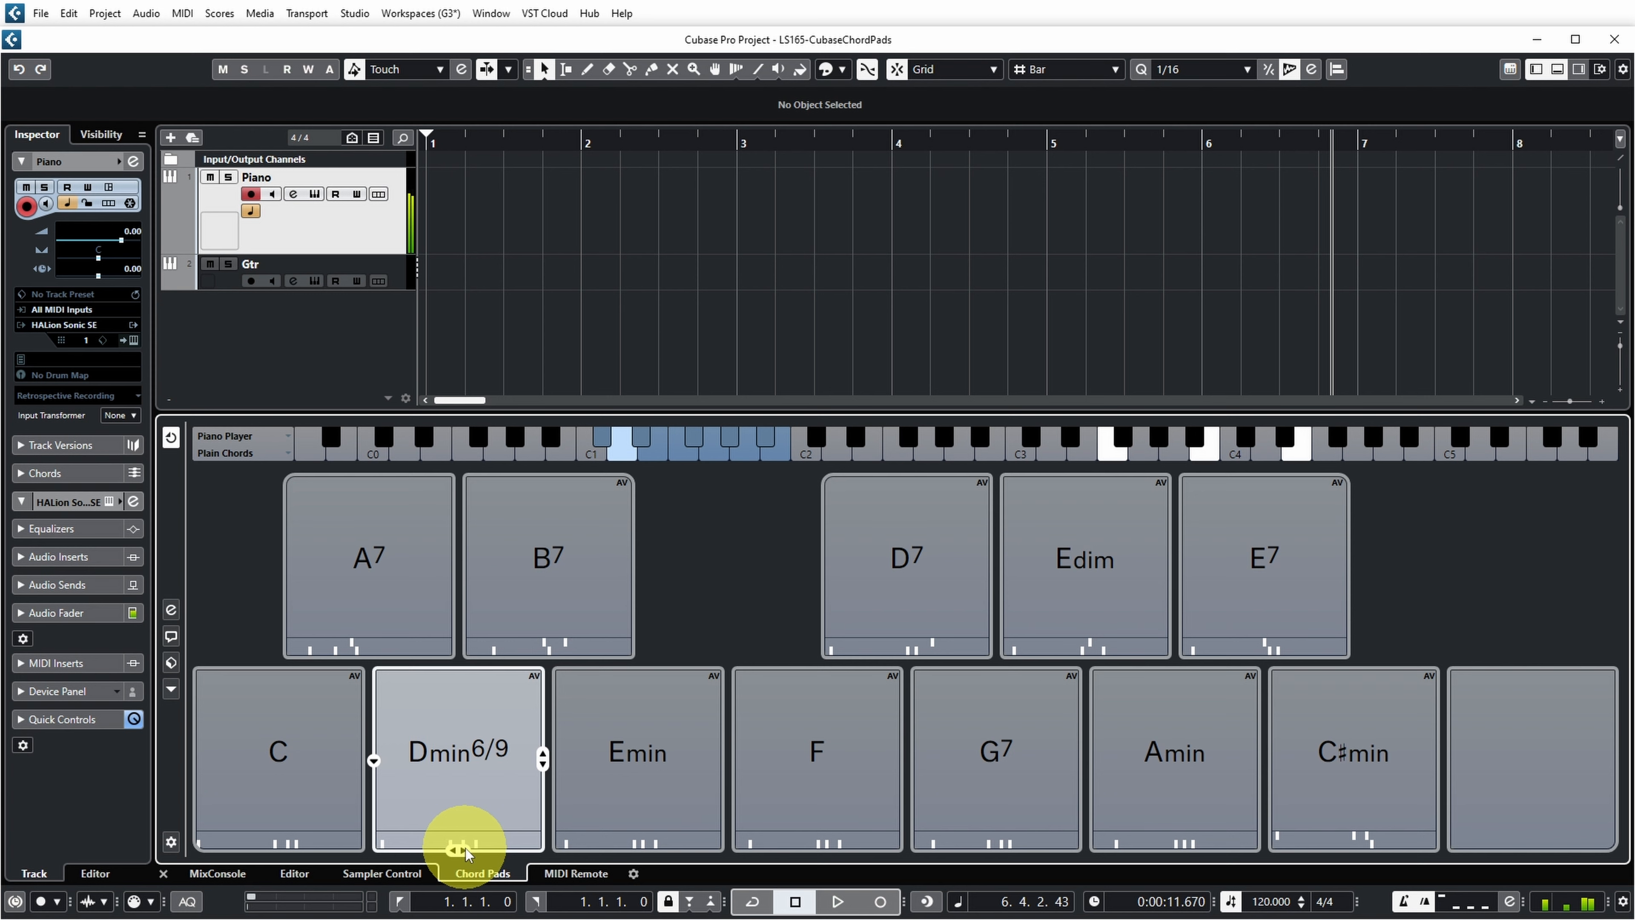
left_click(465, 849)
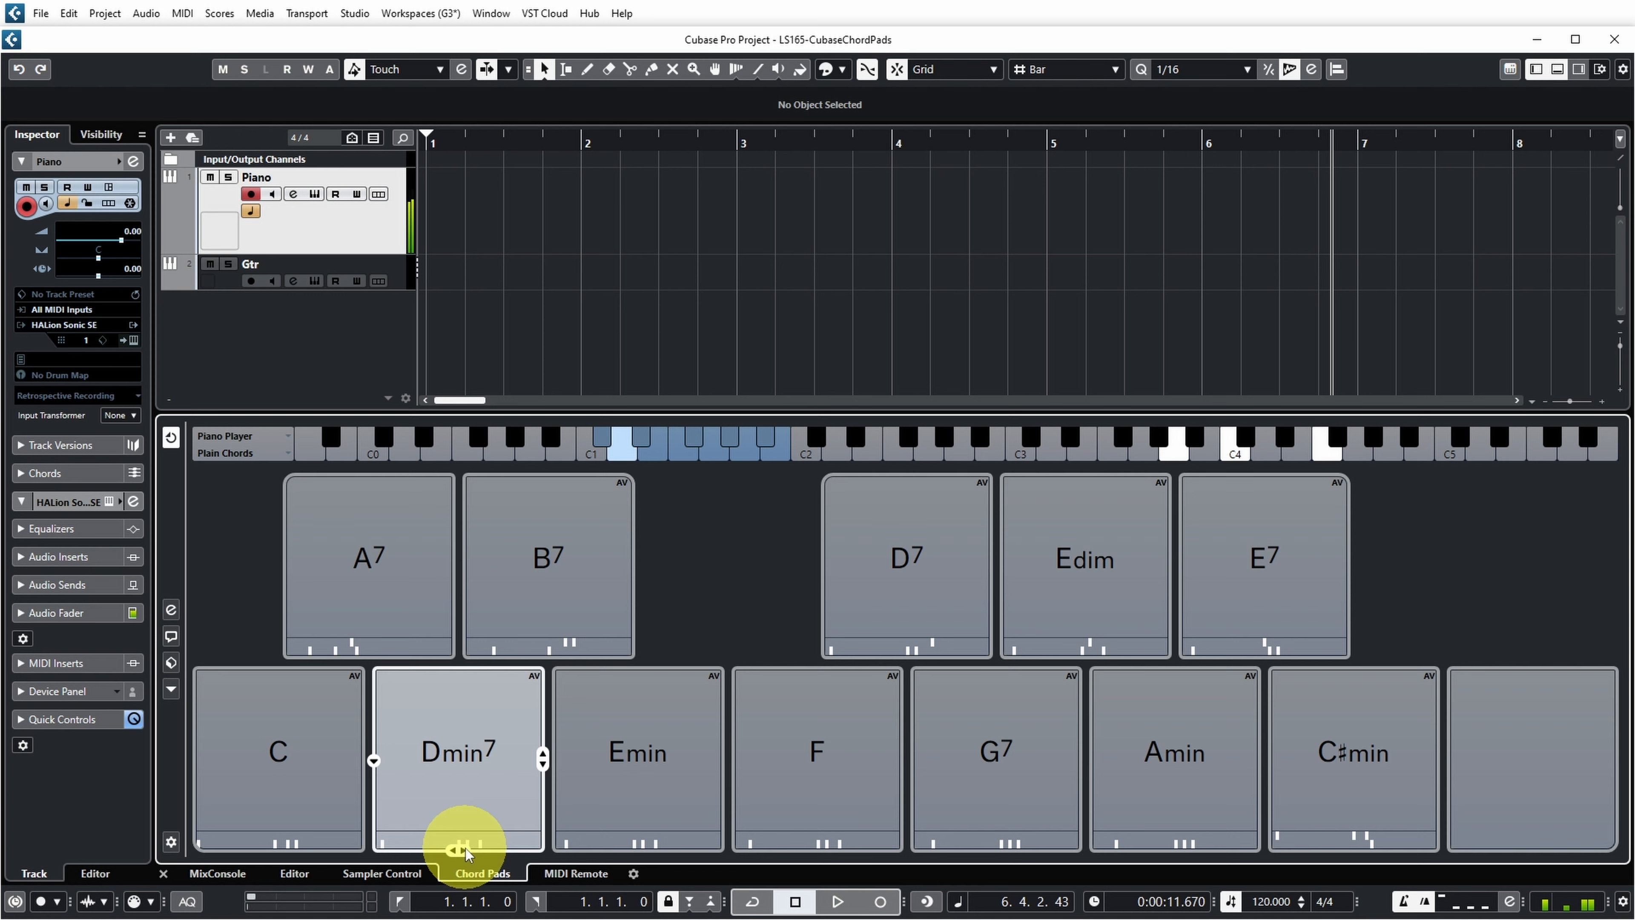
left_click(465, 849)
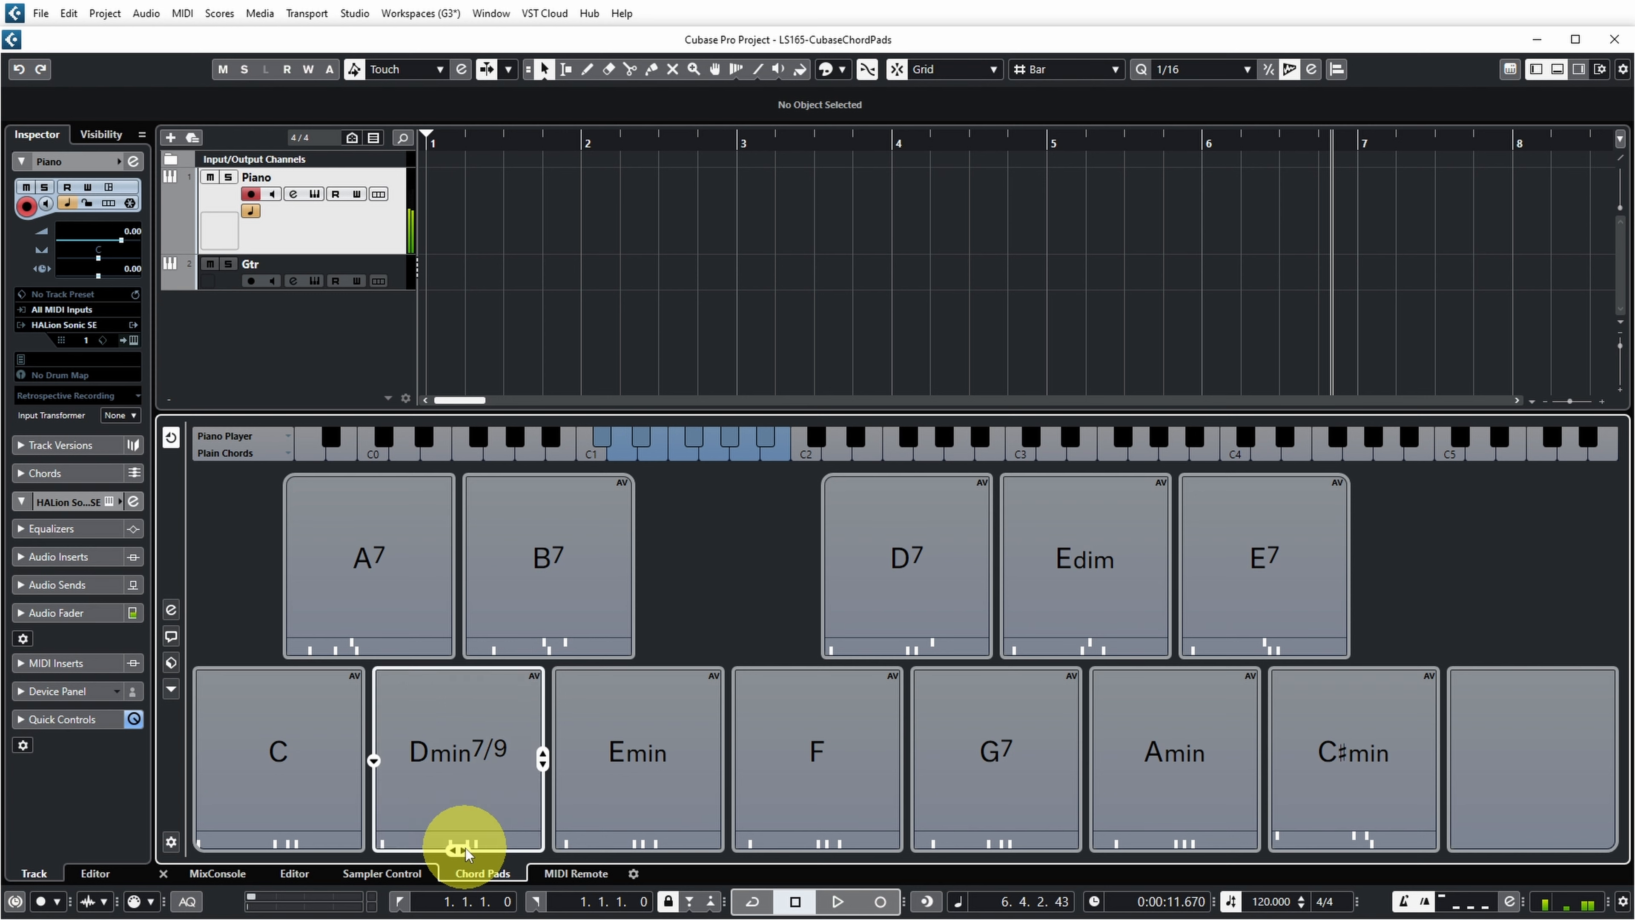
left_click(465, 849)
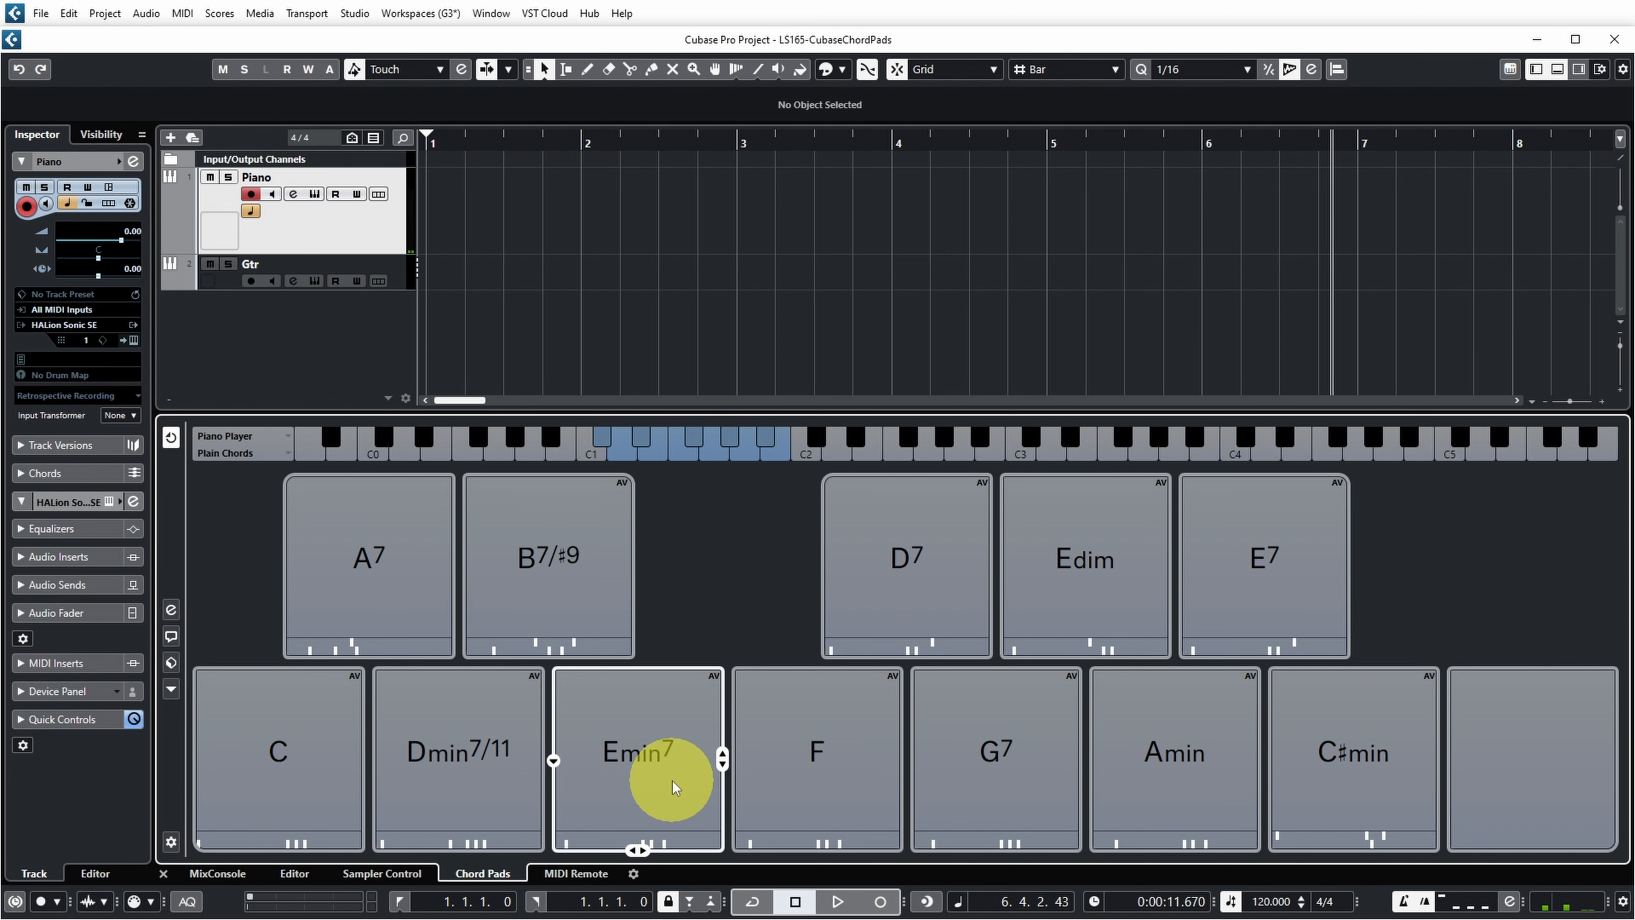
Step: Add the 9 and 11 tensions to the Emin7 pad in the Chord Editor to make it Emin7/9/11
left_click(555, 761)
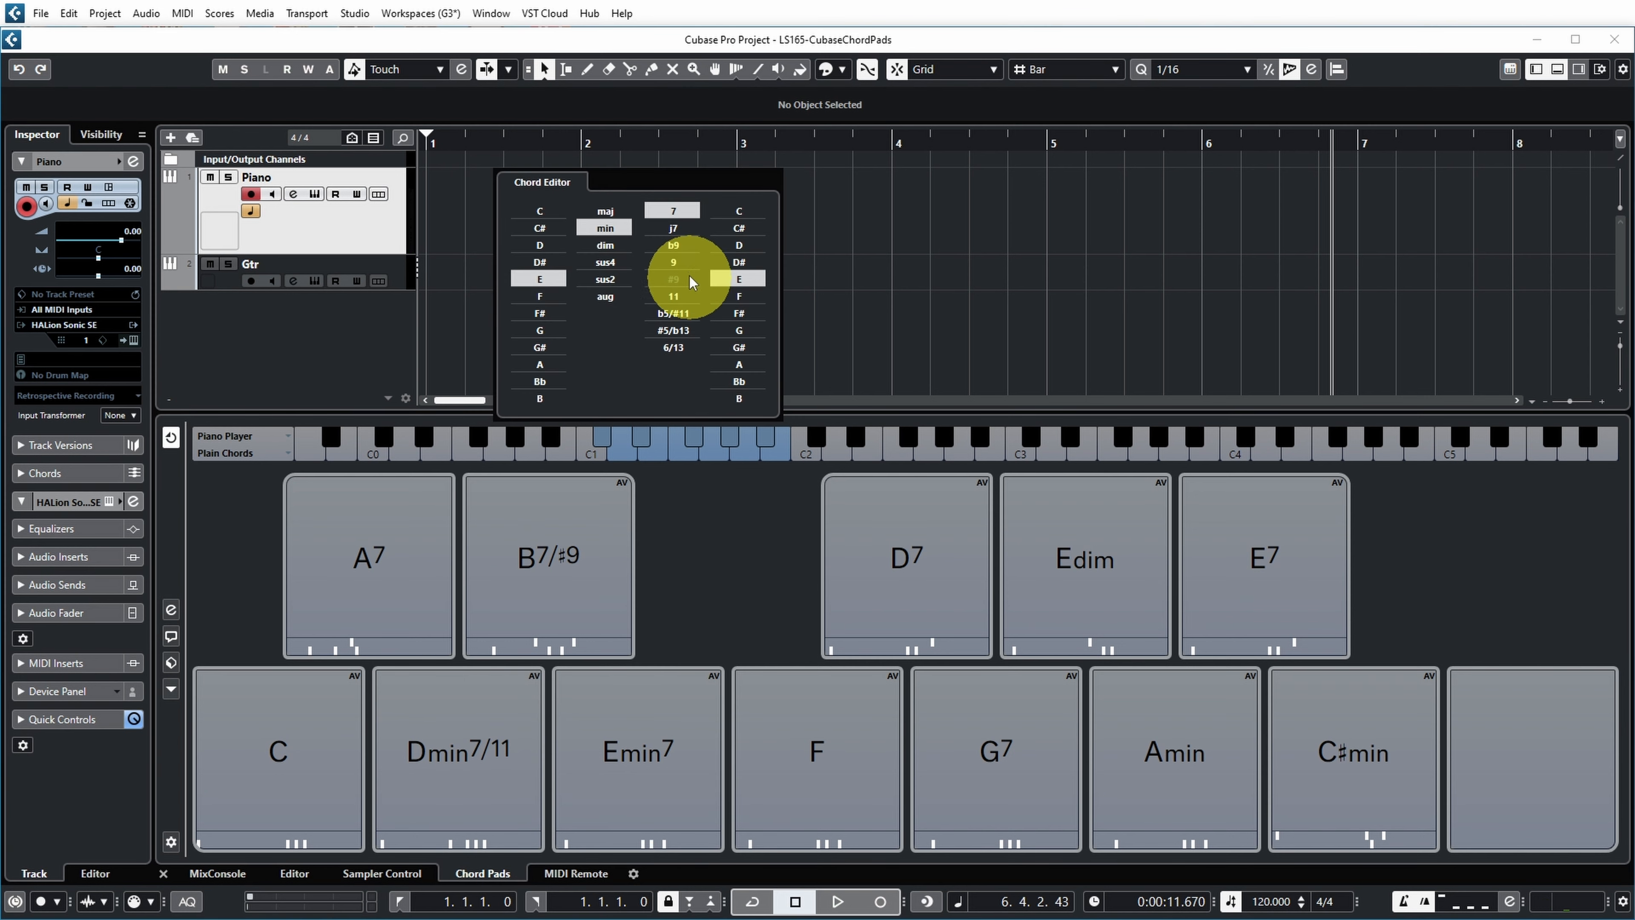
left_click(674, 262)
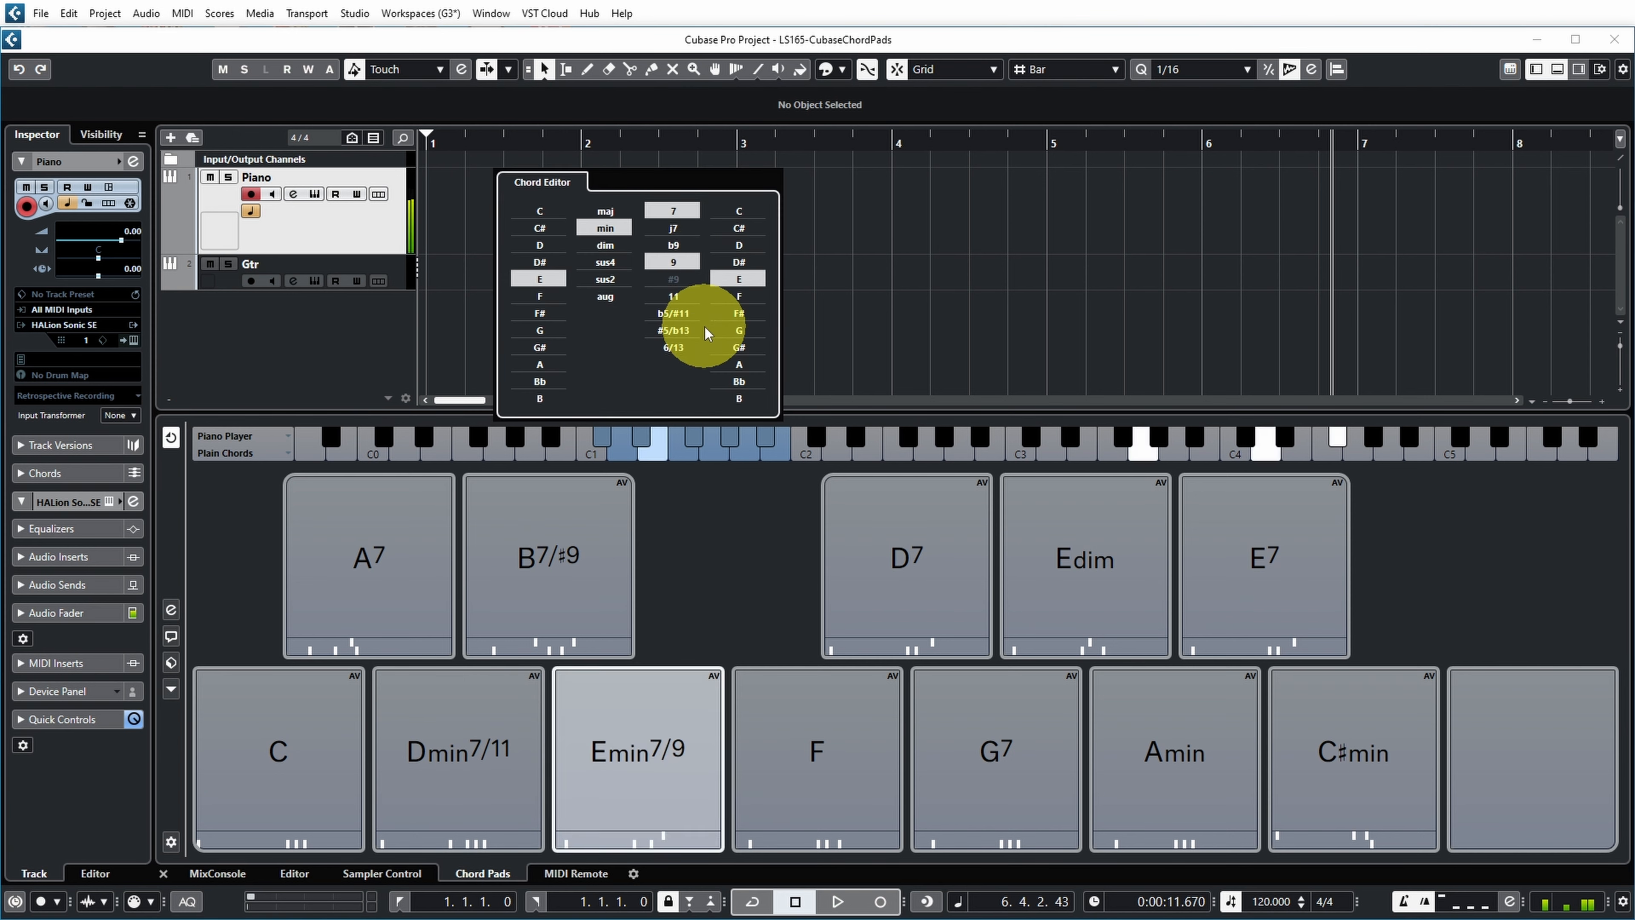
left_click(684, 299)
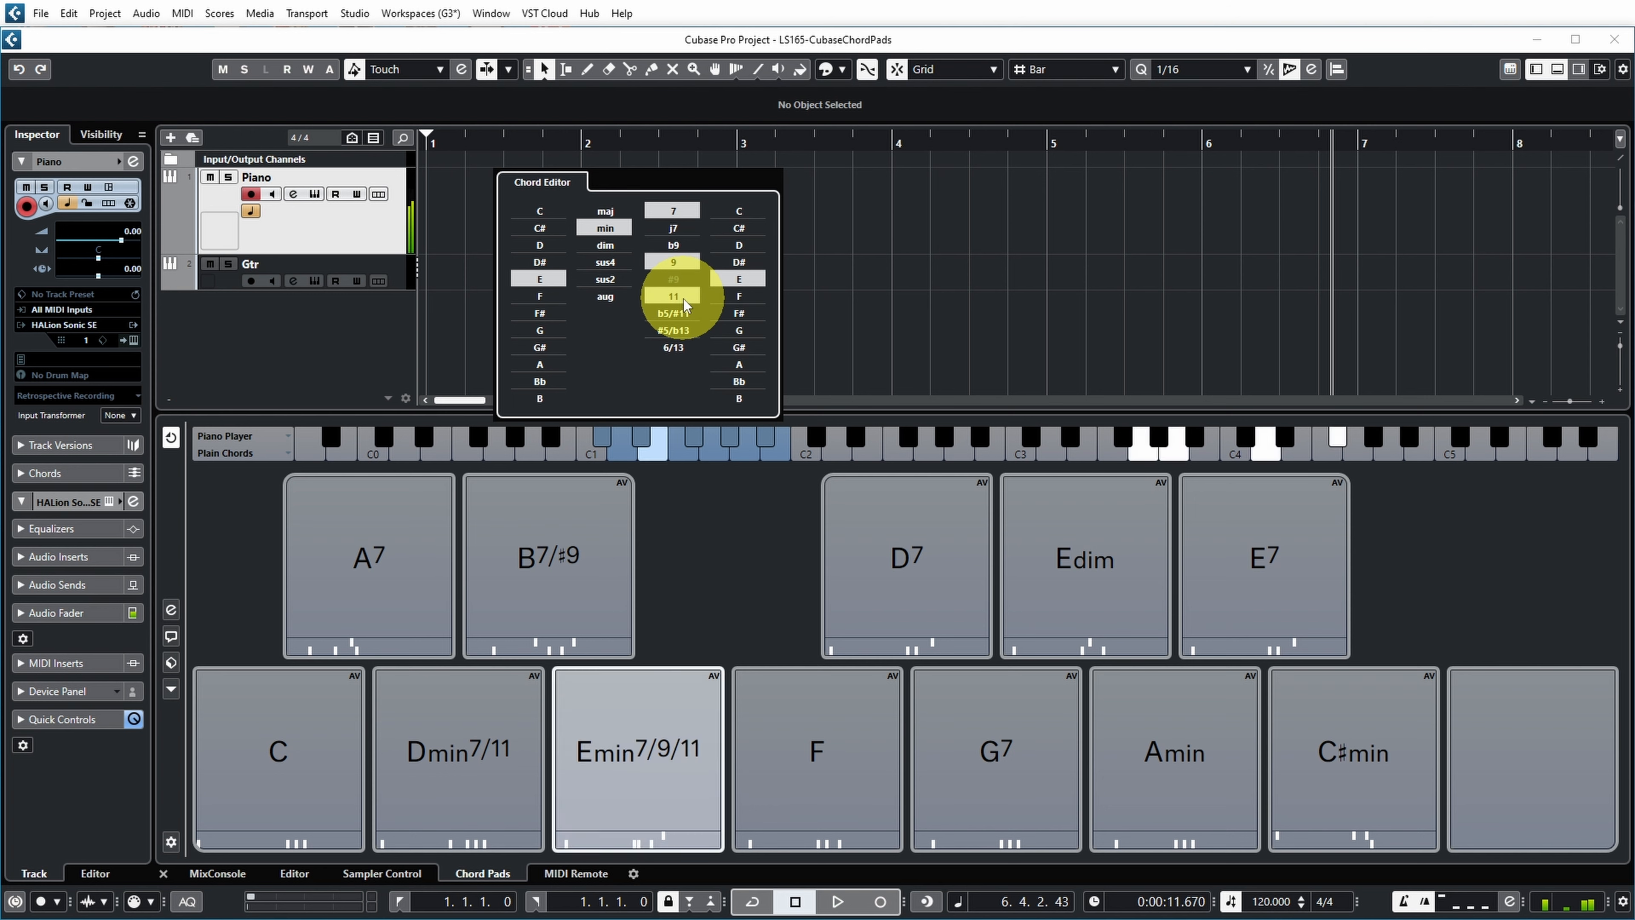
left_click(630, 830)
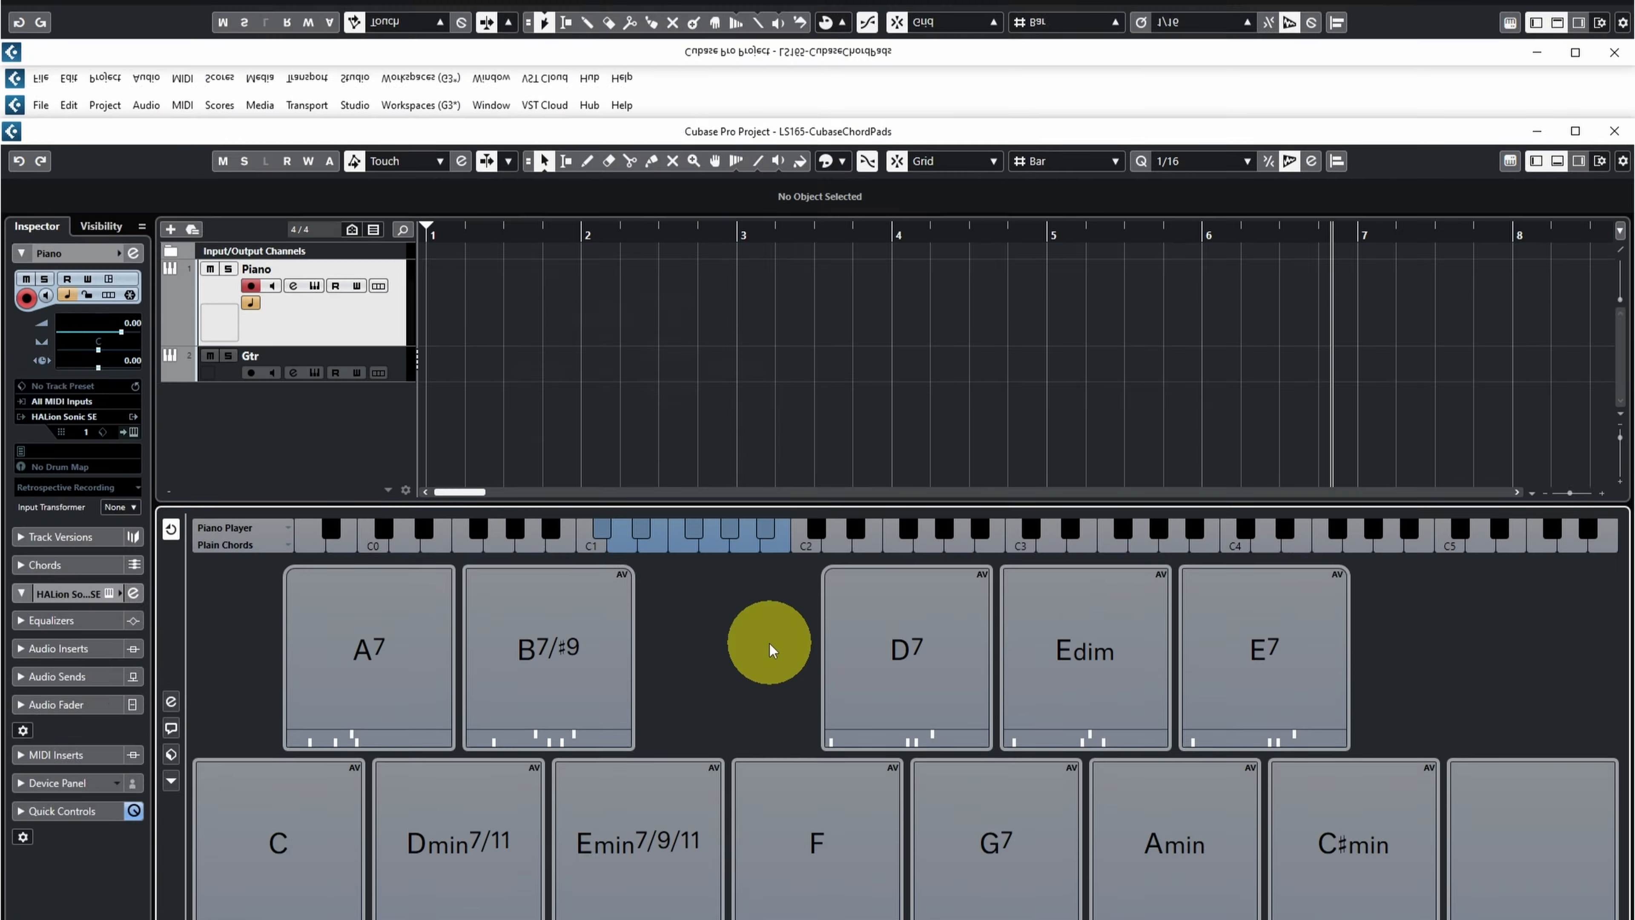
Step: Load the Empty Pads chord pads preset to clear all pads
left_click(171, 754)
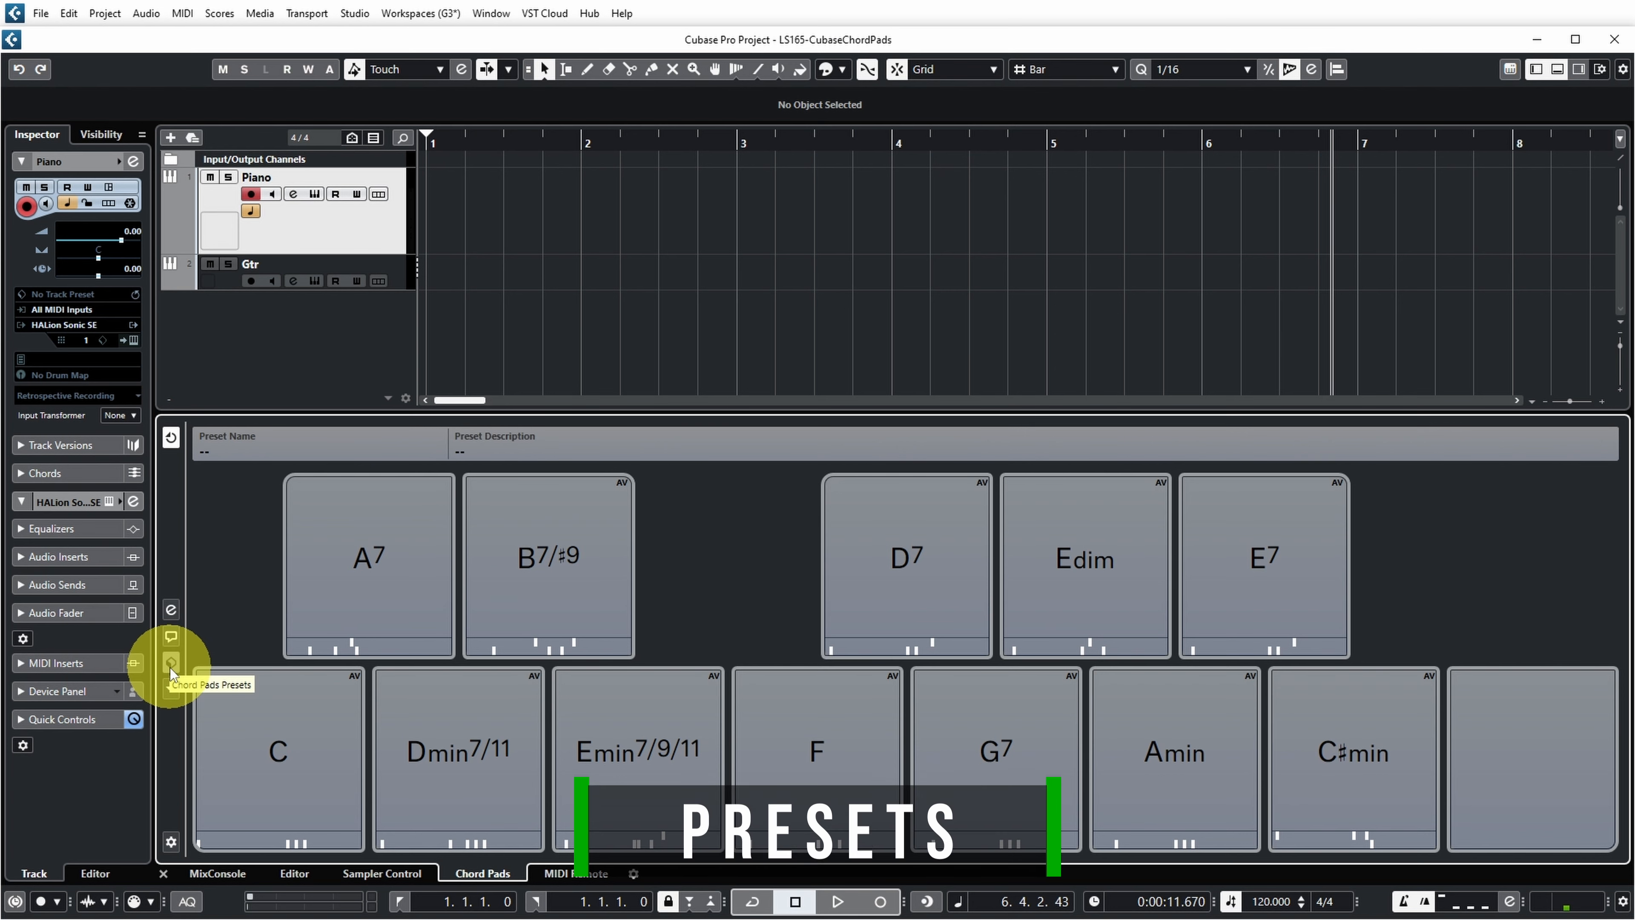
left_click(170, 663)
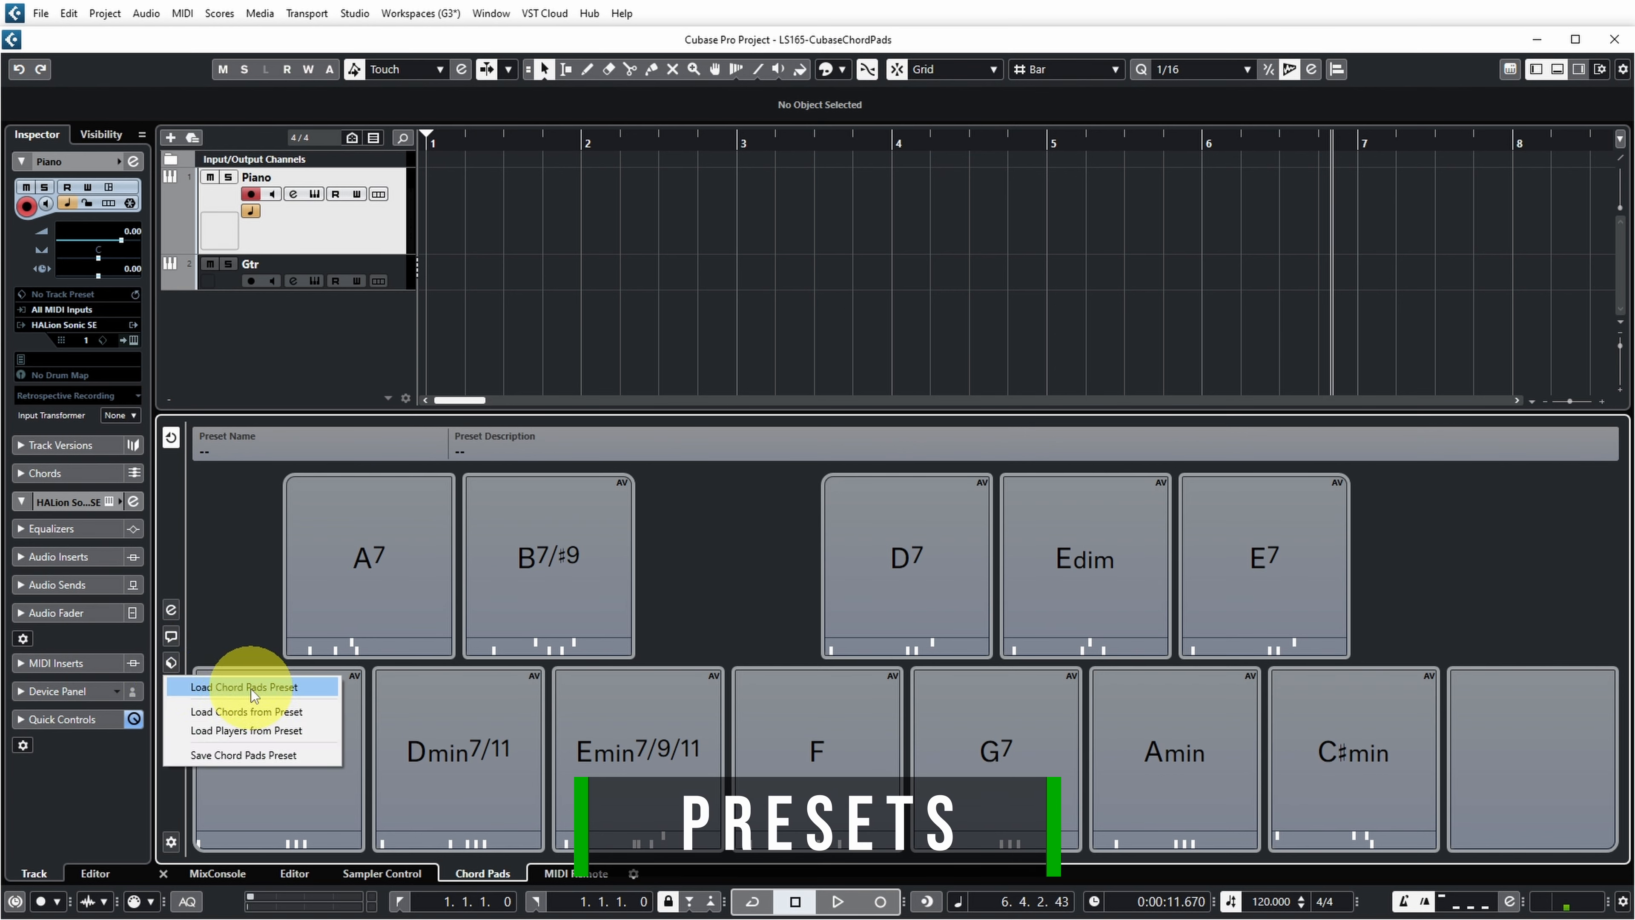
left_click(233, 688)
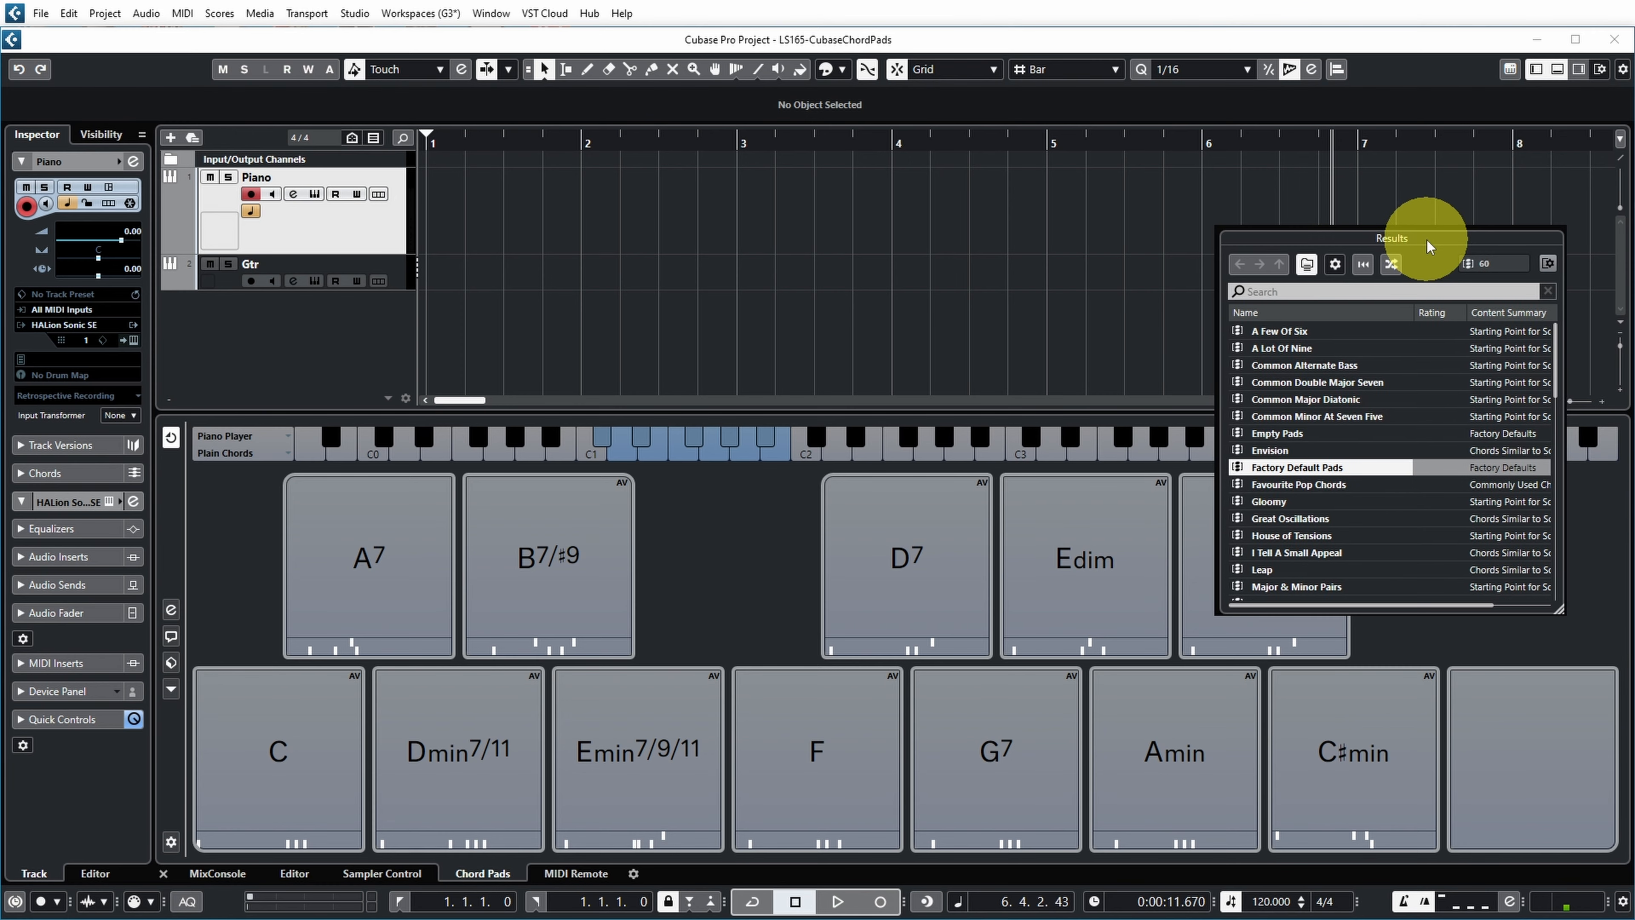
left_click_drag(1427, 240, 1475, 153)
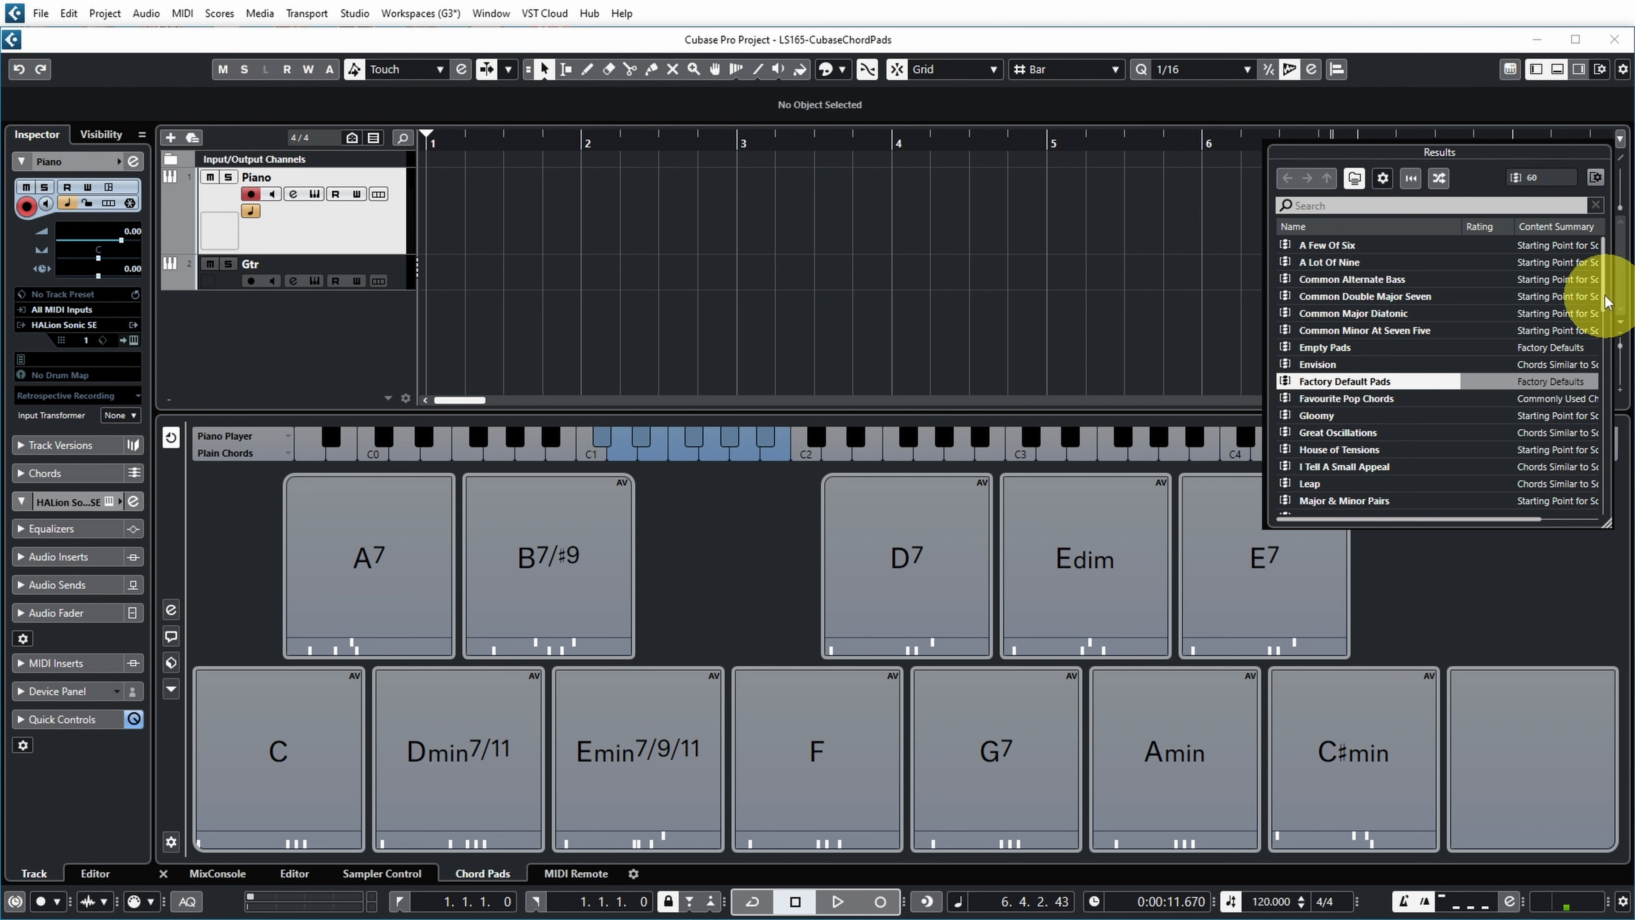
double_click(1314, 348)
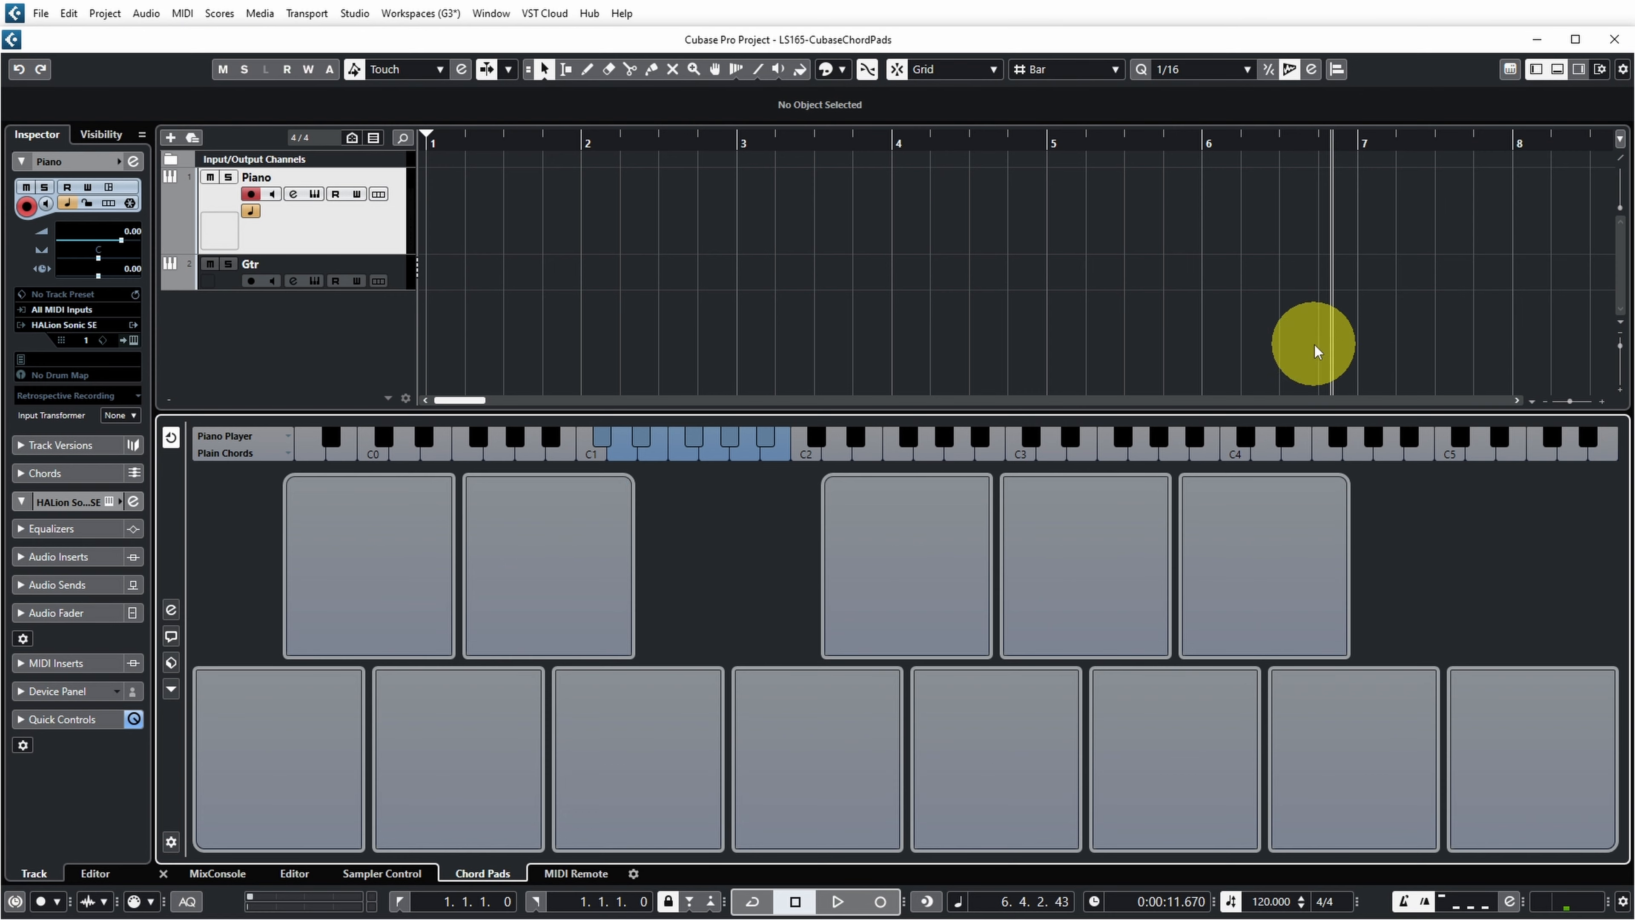
Step: Load the Major Scale Key D chord pads preset and view its chords in the Chord Assistant's Circle of Fifths
left_click(171, 662)
left_click(219, 684)
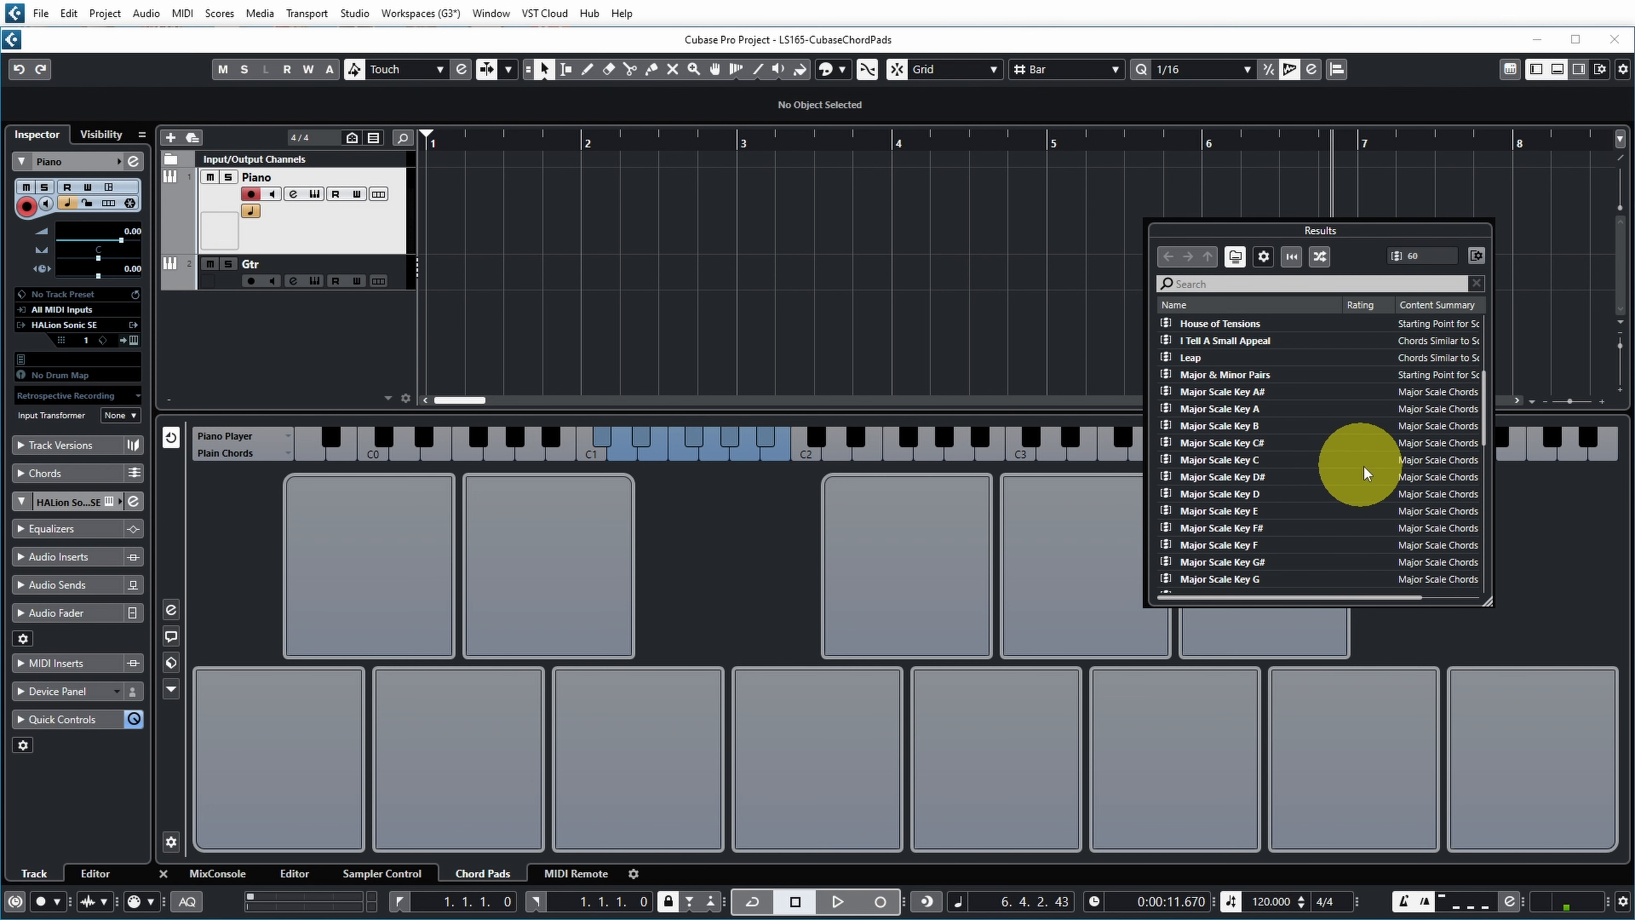
double_click(1195, 494)
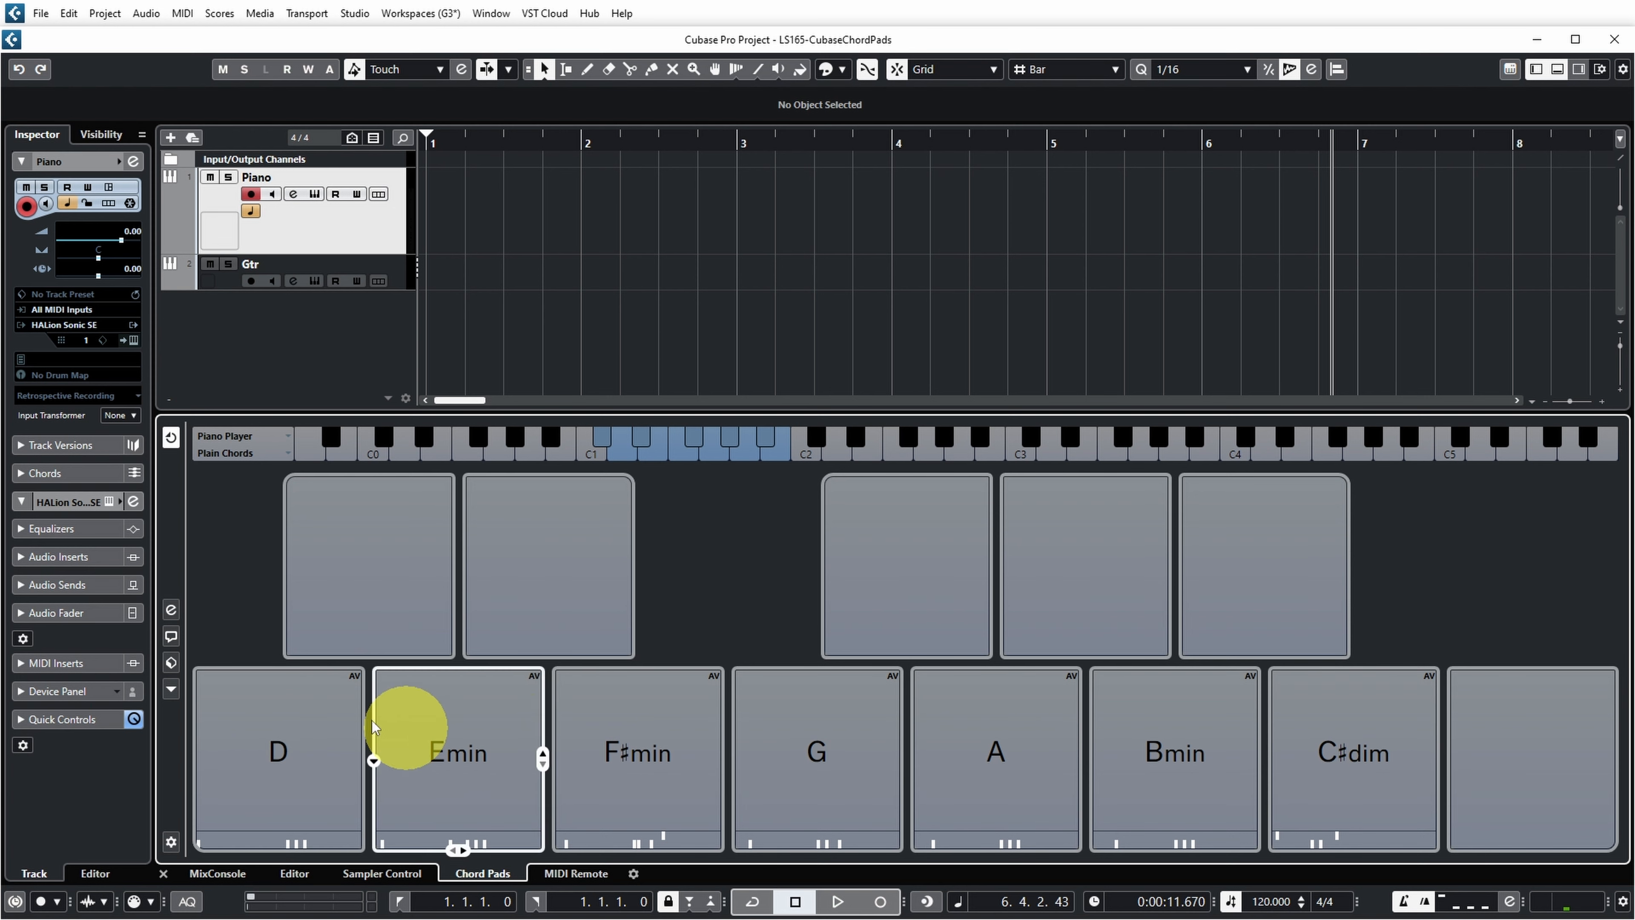
left_click(176, 644)
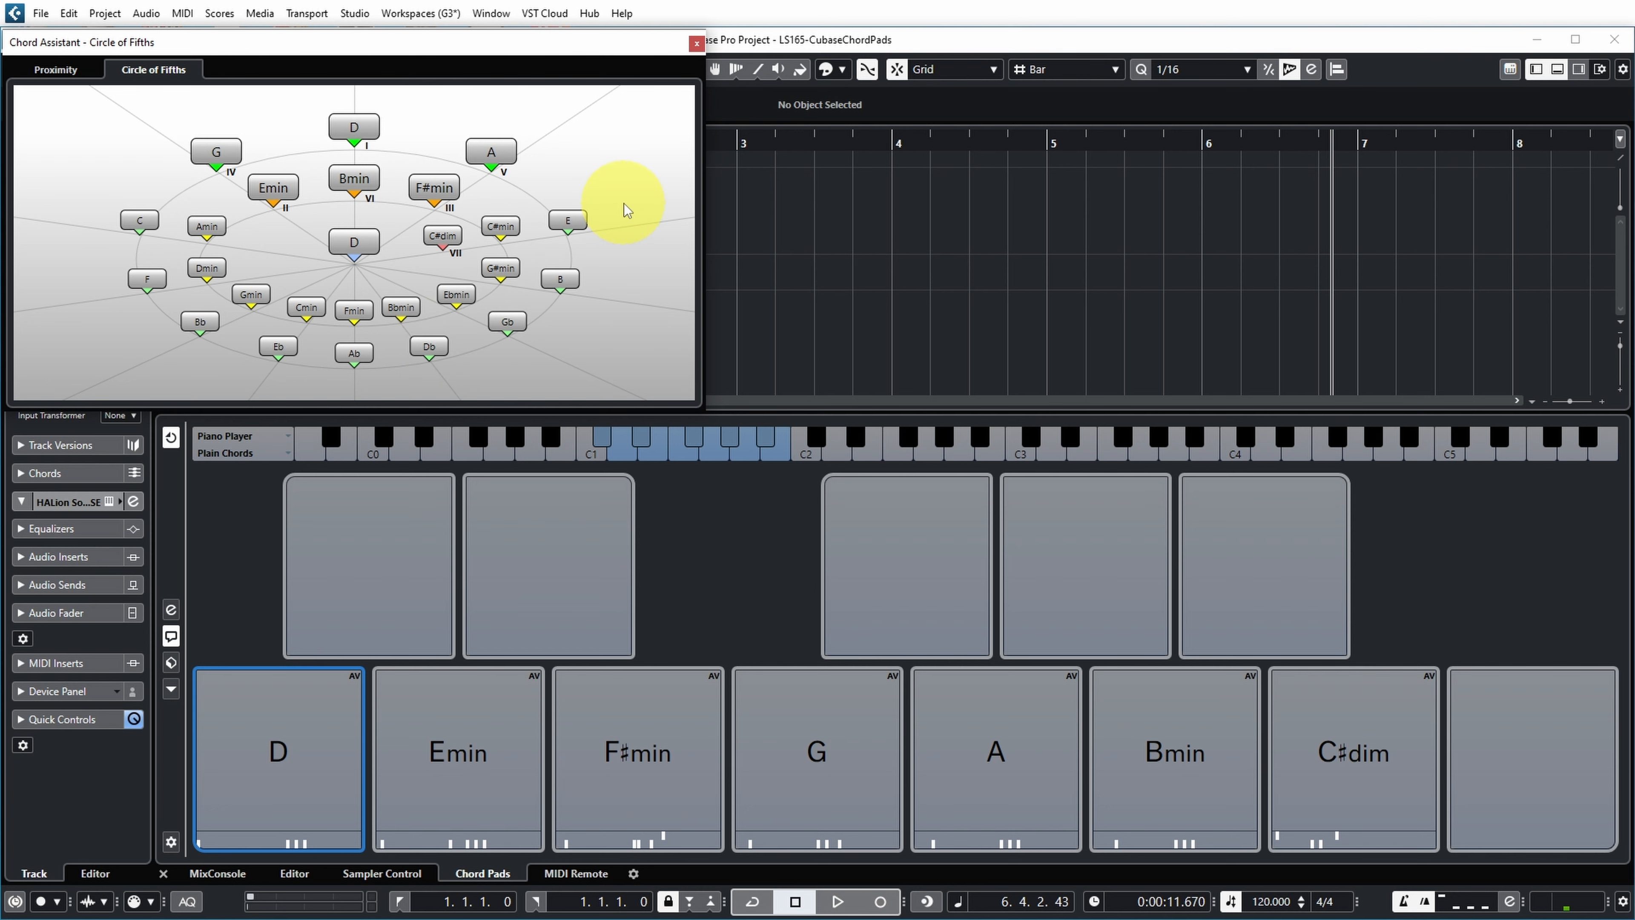
Step: Find and load the Pleasing Rock Pop Chords 3 preset onto the chord pads
scroll(1606, 612, "down", 5)
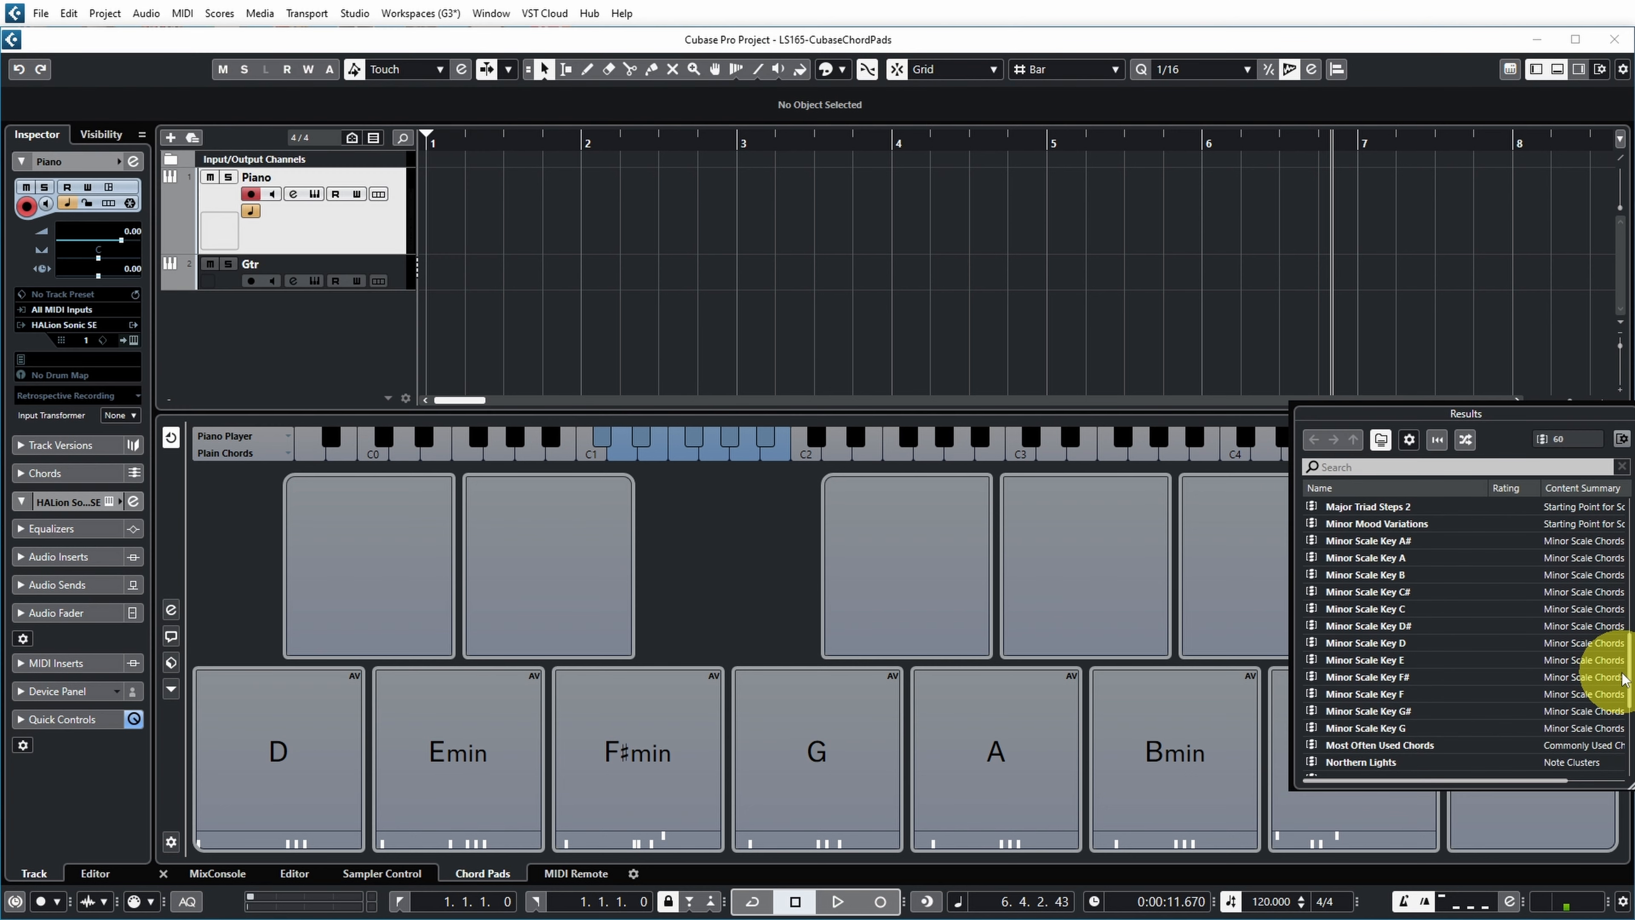
scroll(1621, 678, "down", 5)
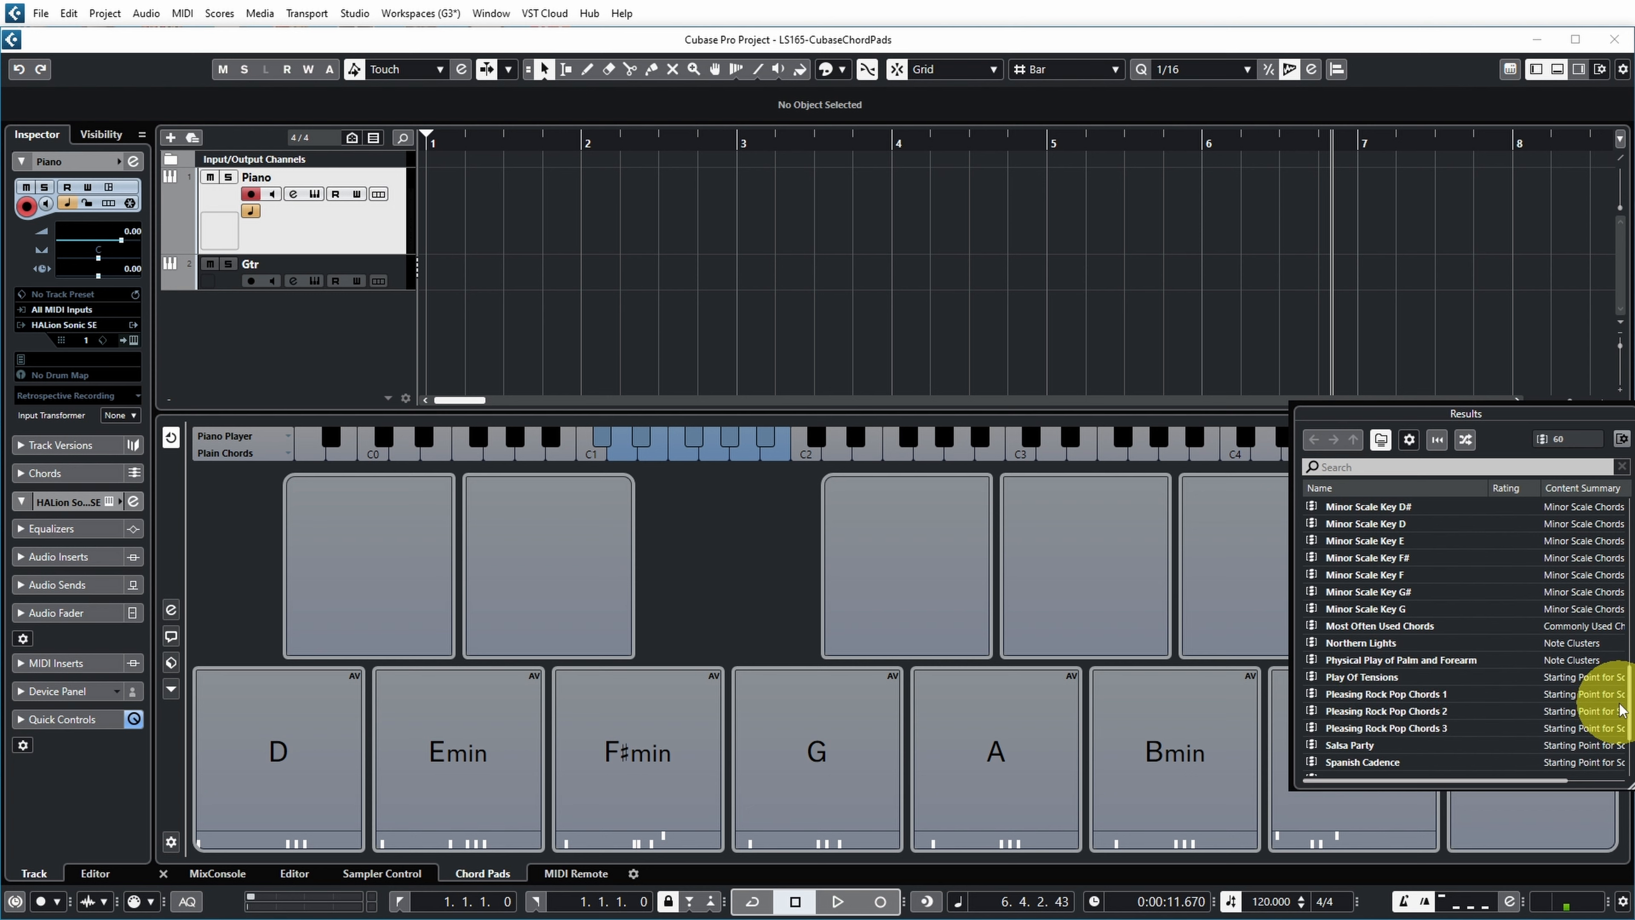
scroll(1619, 708, "down", 4)
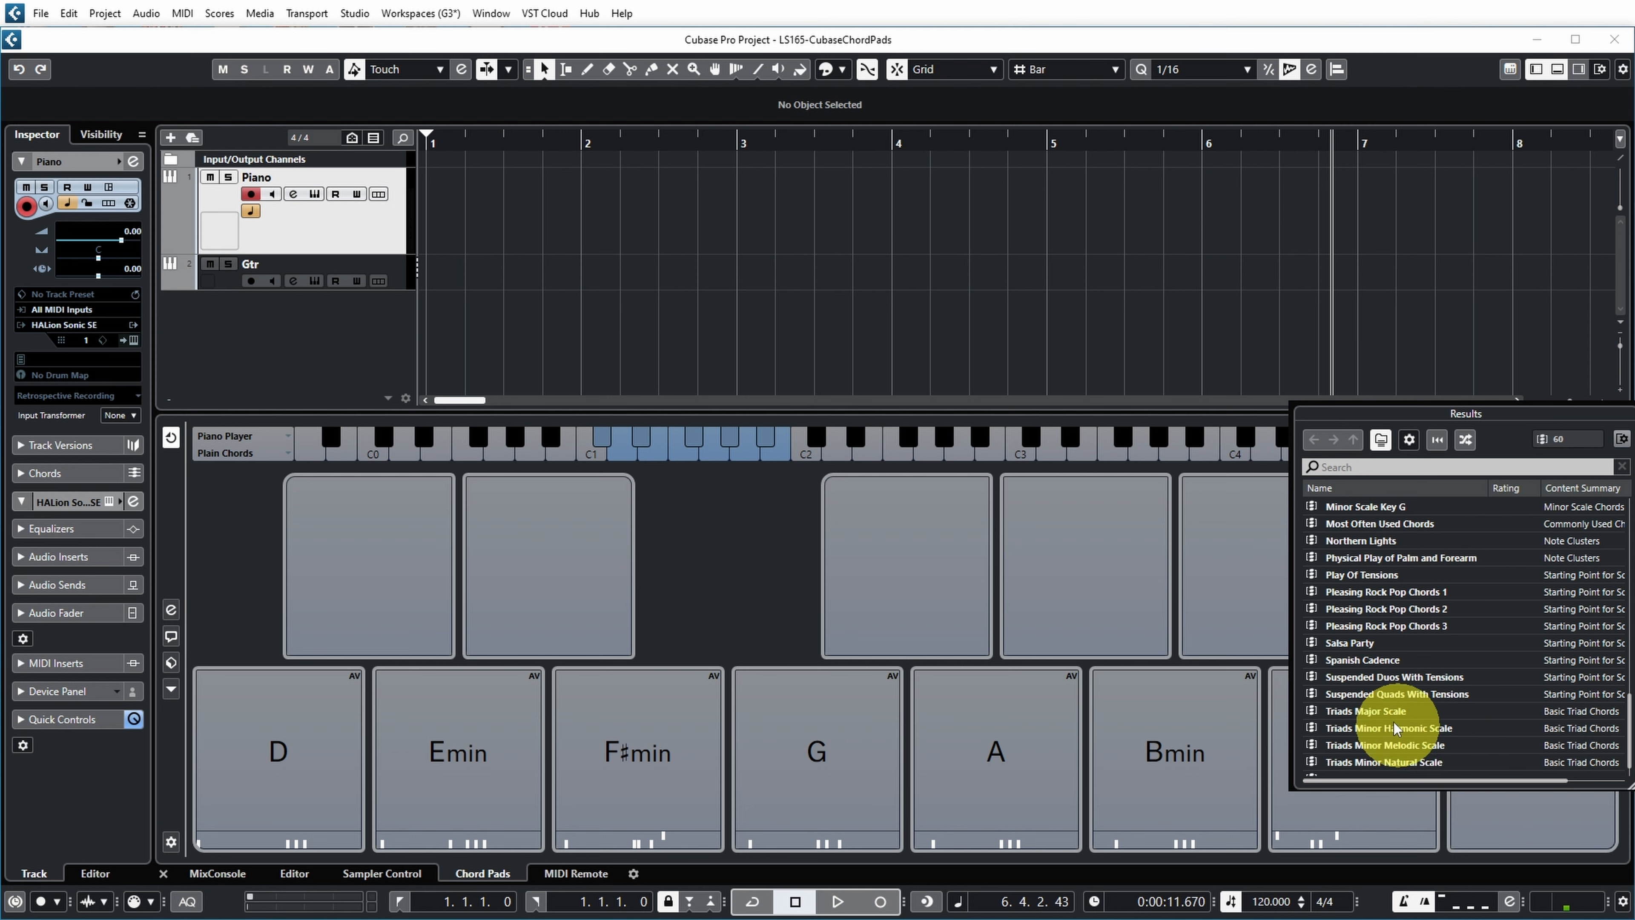
double_click(1346, 624)
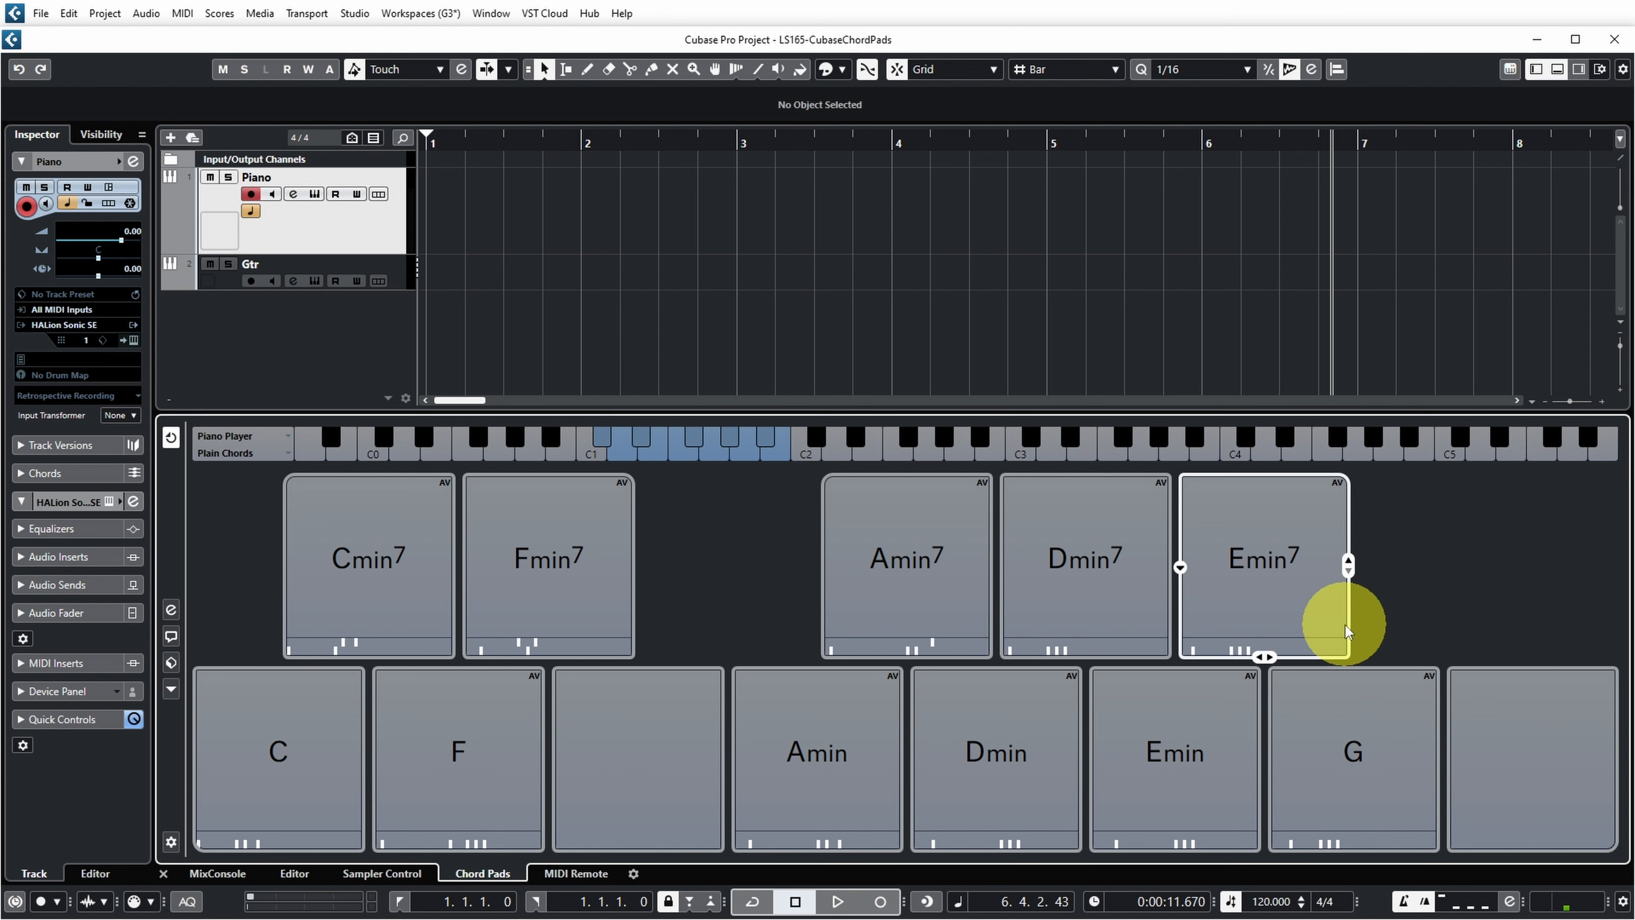
Step: Audition the loaded chords by playing the F, Cmin7, Fmin7, Amin, Amin7, Dmin7, Dmin, Emin, Emin7 and G pads
left_click(472, 777)
left_click(394, 605)
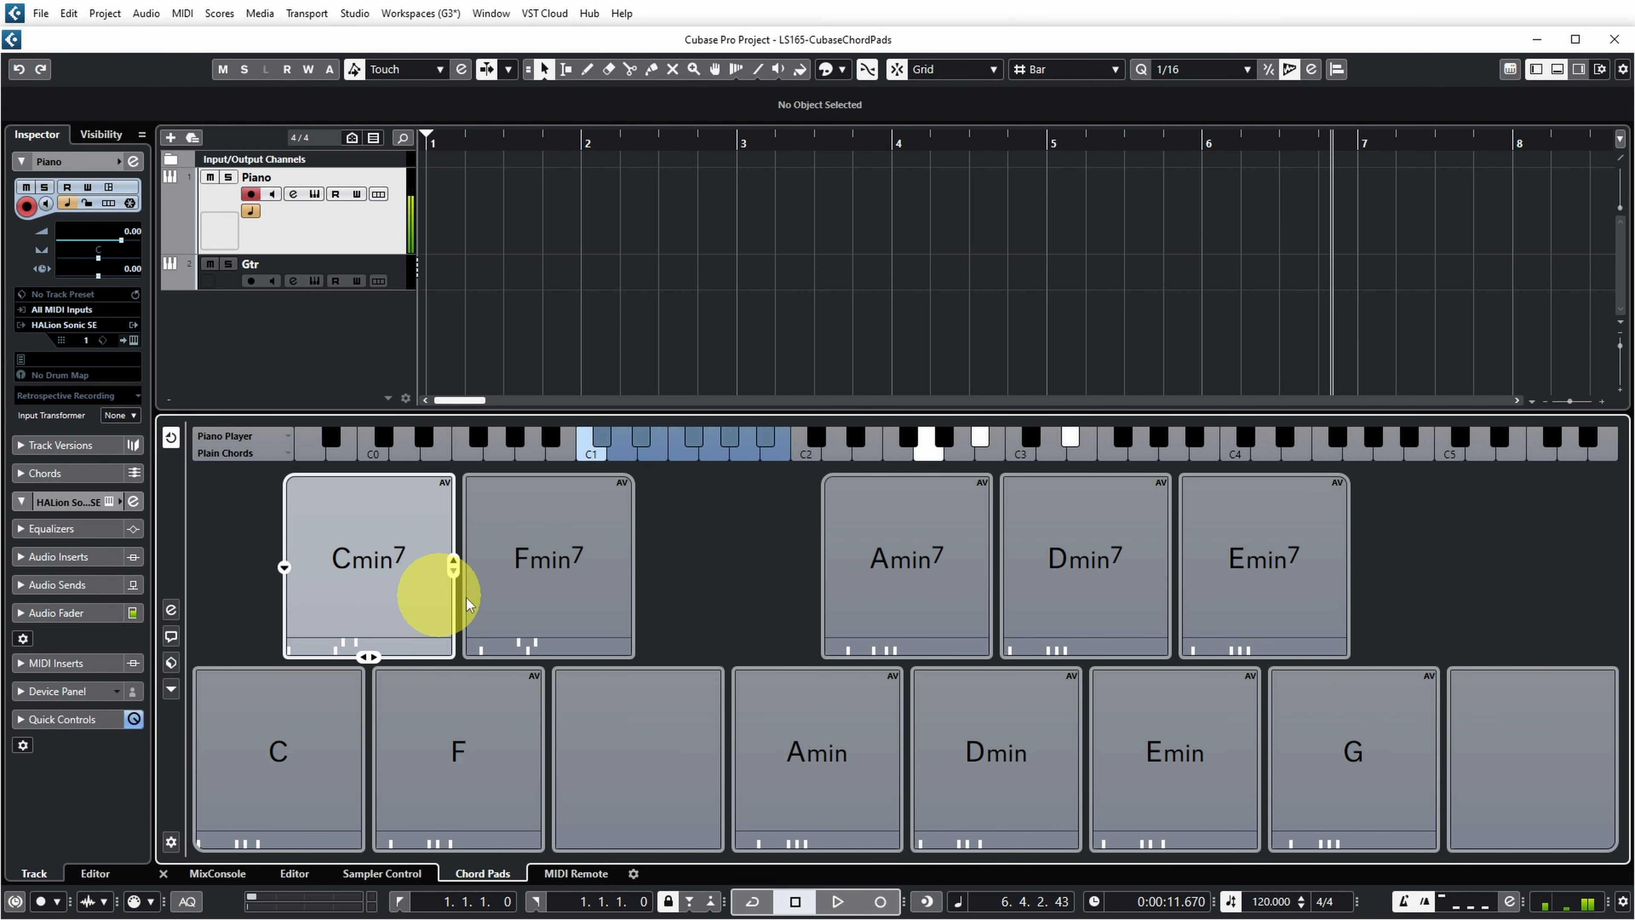
left_click(560, 570)
left_click(805, 760)
left_click(946, 573)
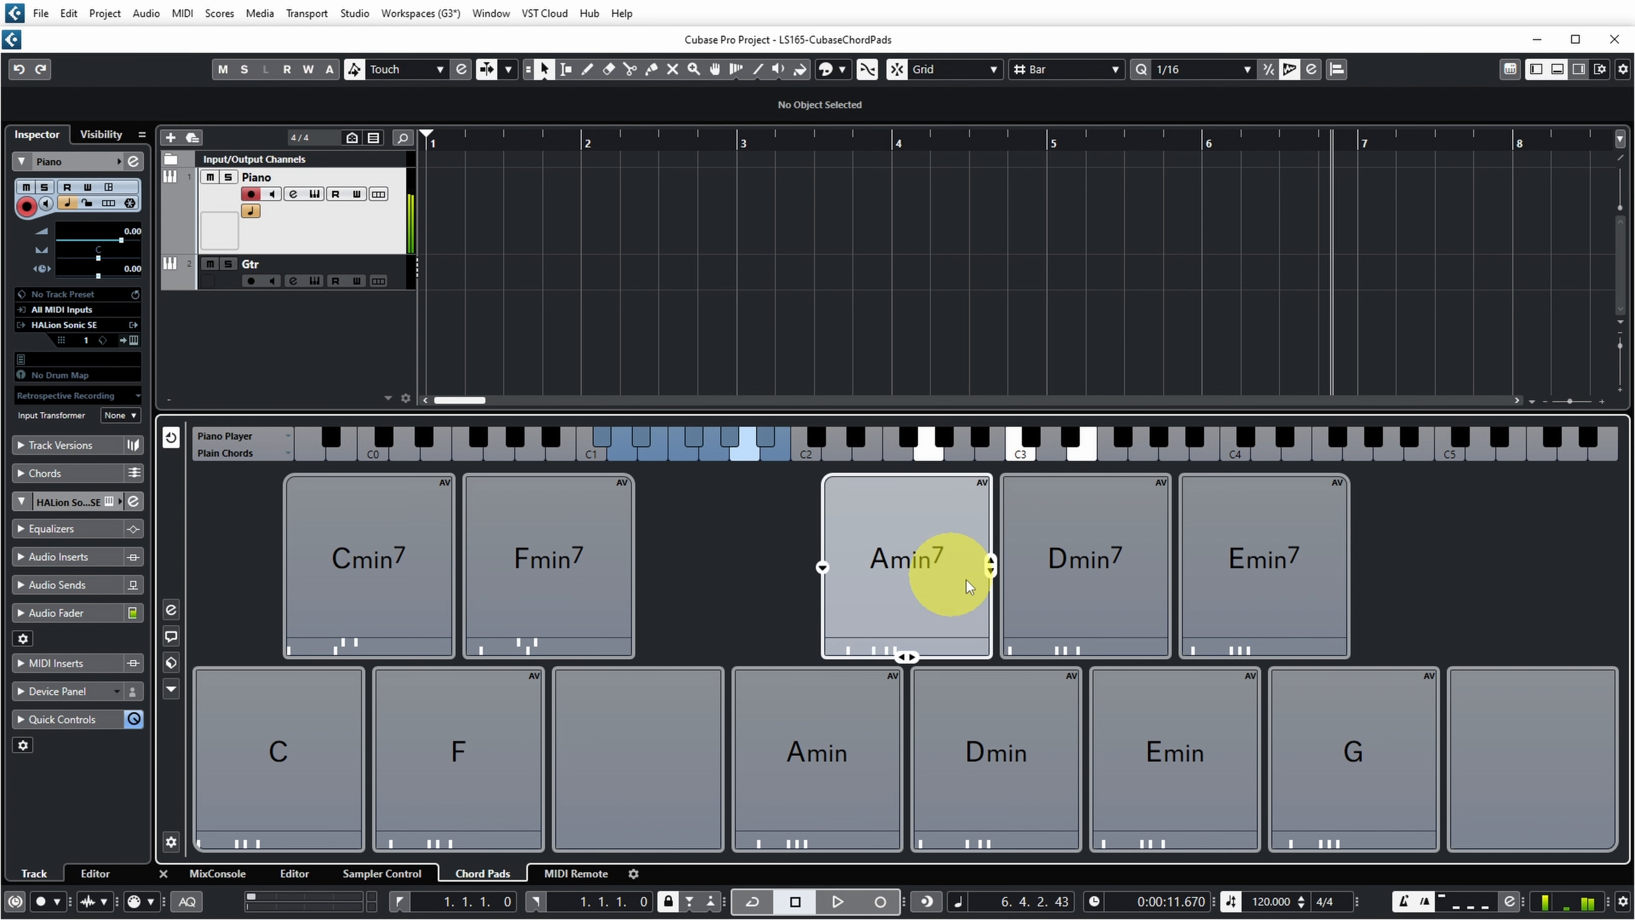
left_click(1081, 566)
left_click(1033, 768)
left_click(1158, 722)
left_click(1223, 647)
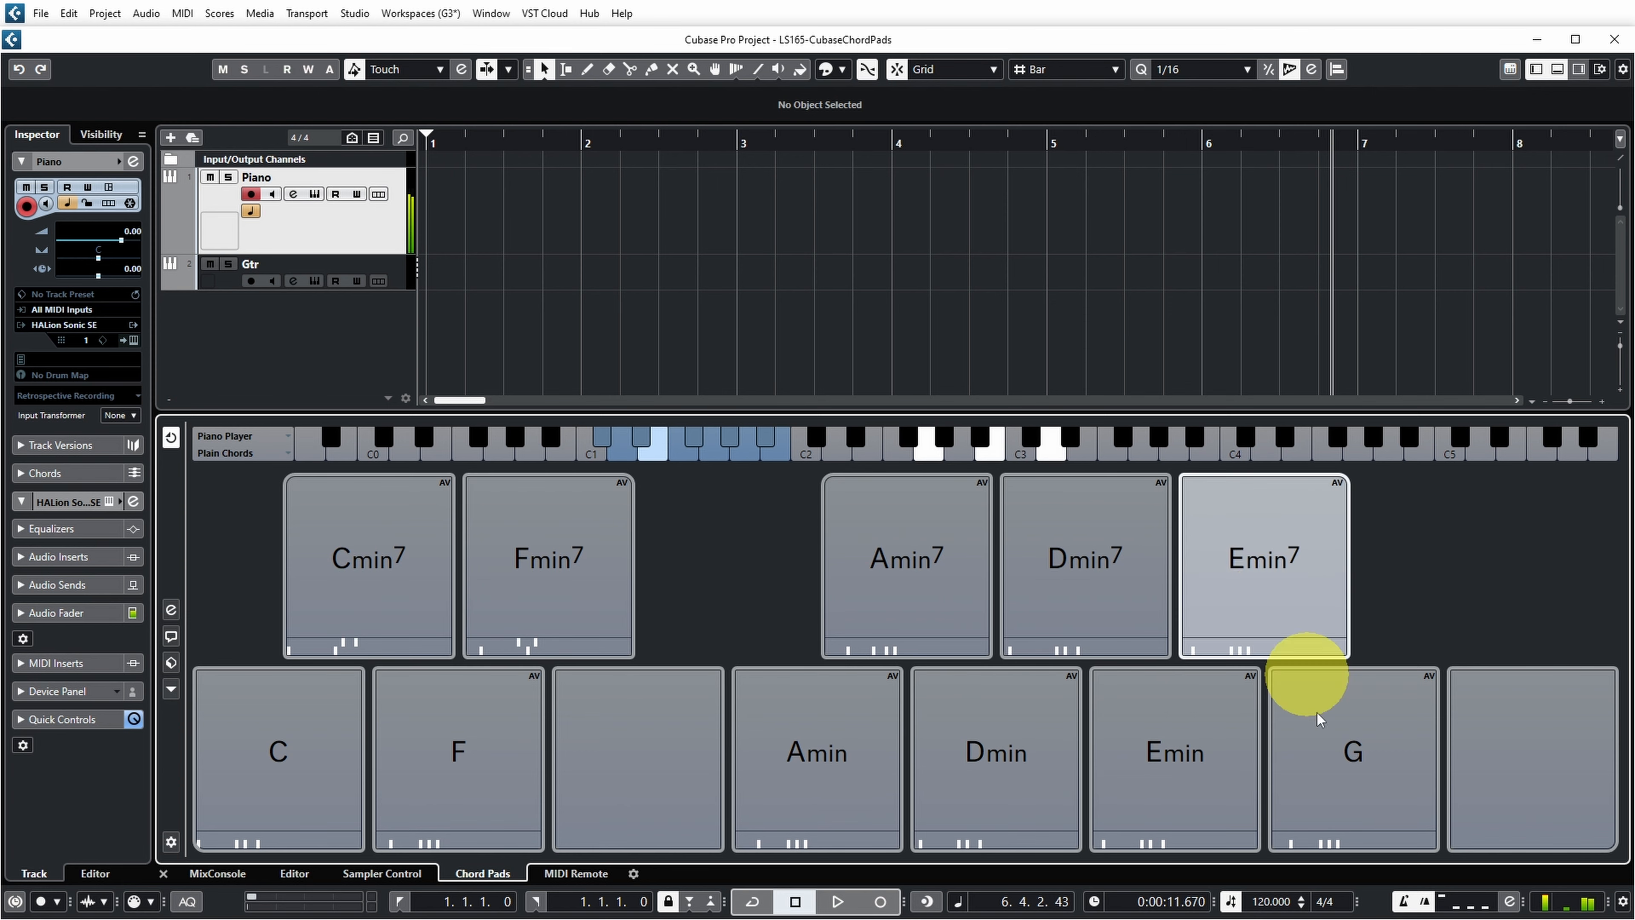
left_click(1339, 708)
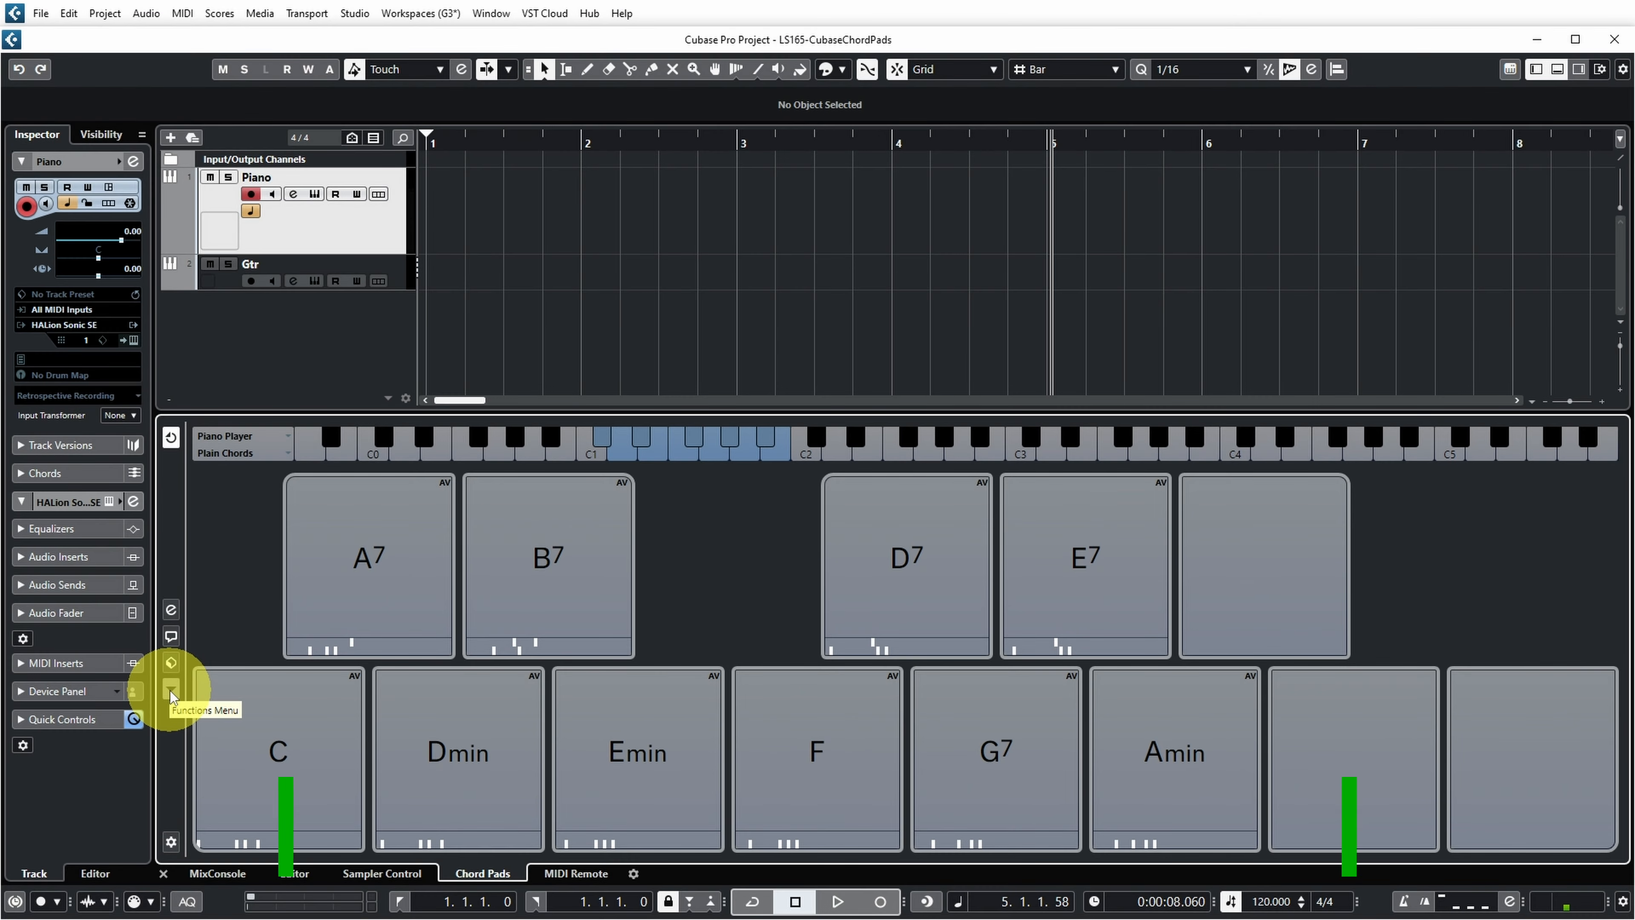
Step: Hide the voicing indicators on the chord pads and show them again
left_click(171, 690)
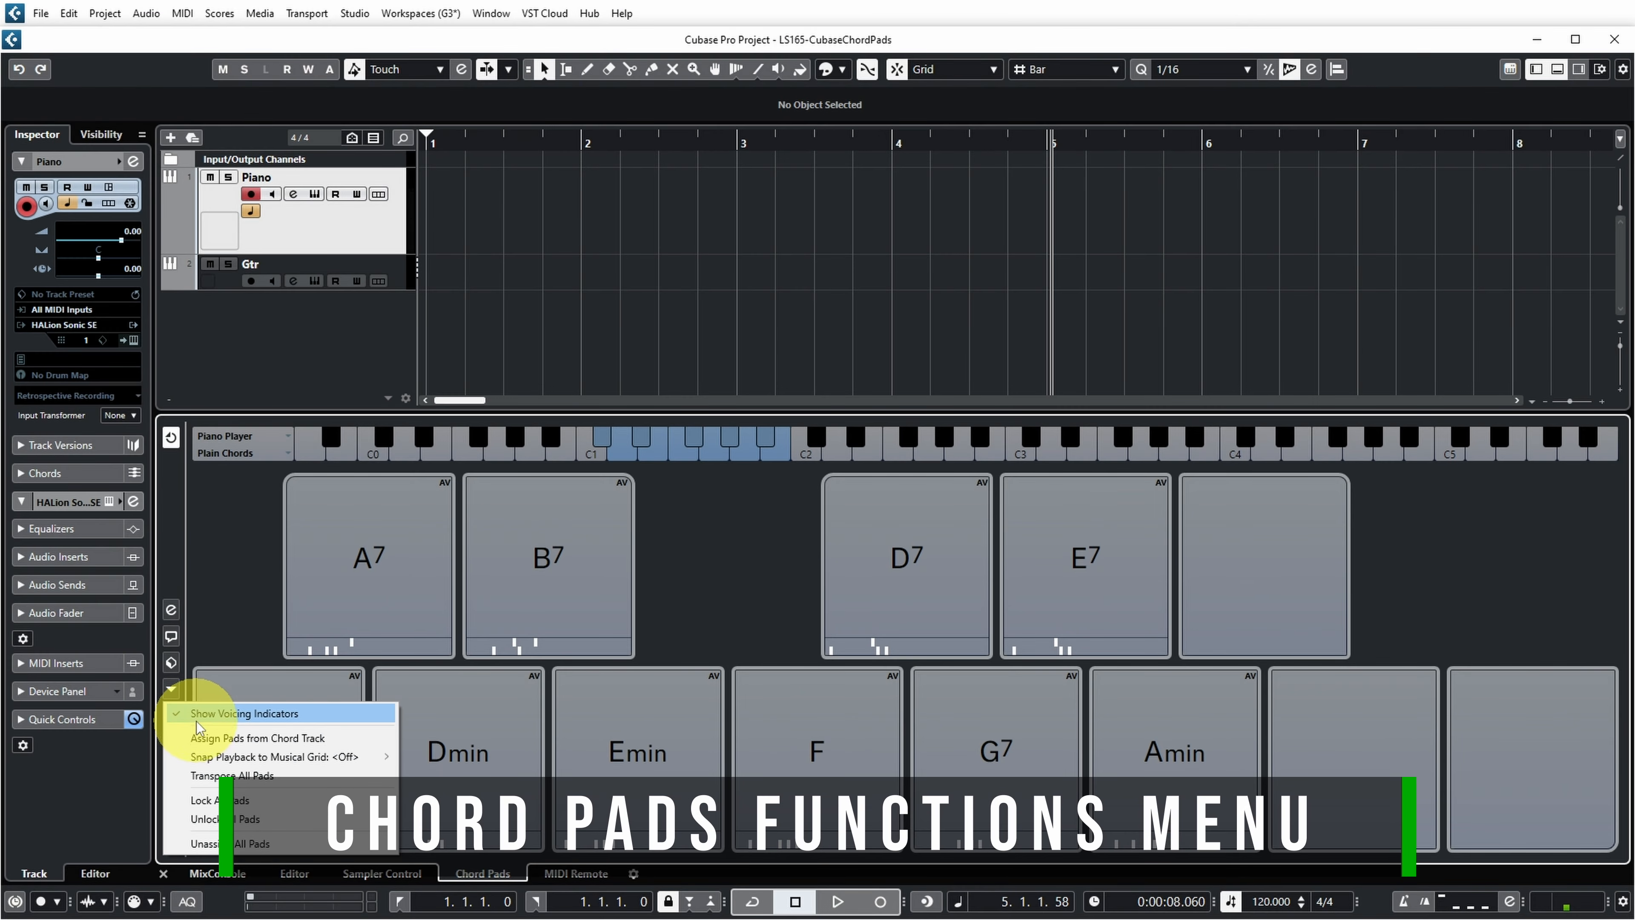
left_click(235, 712)
left_click(176, 686)
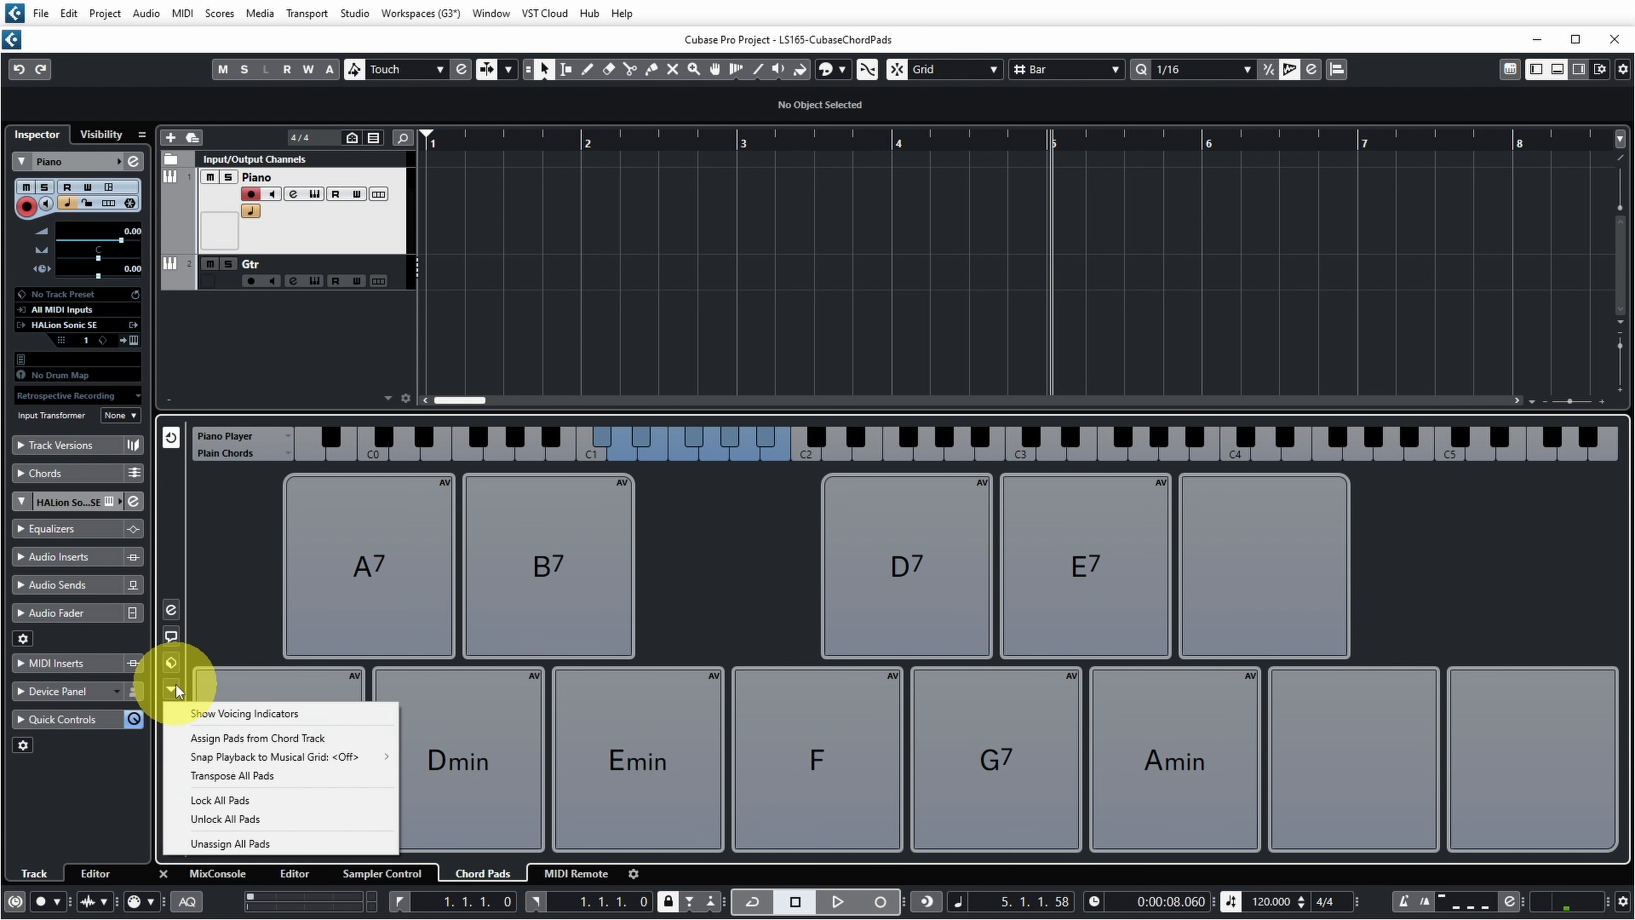
left_click(180, 687)
left_click(170, 690)
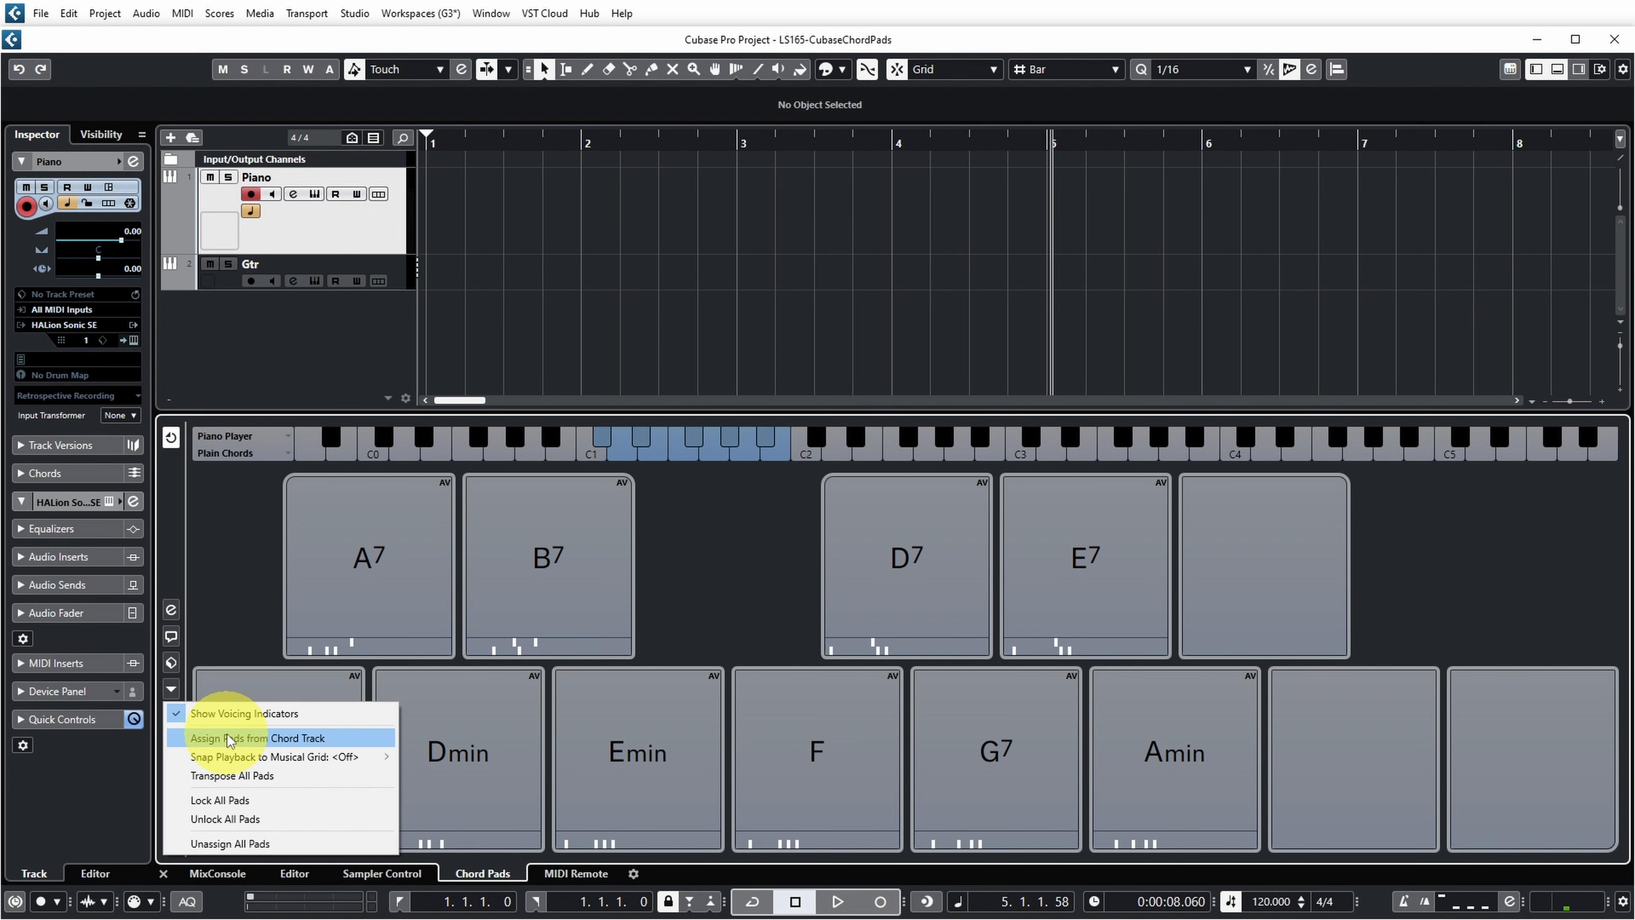
Step: Transpose all chord pads up by two semitones so the C pad becomes D, and audition the D pad
mouse_move(211, 759)
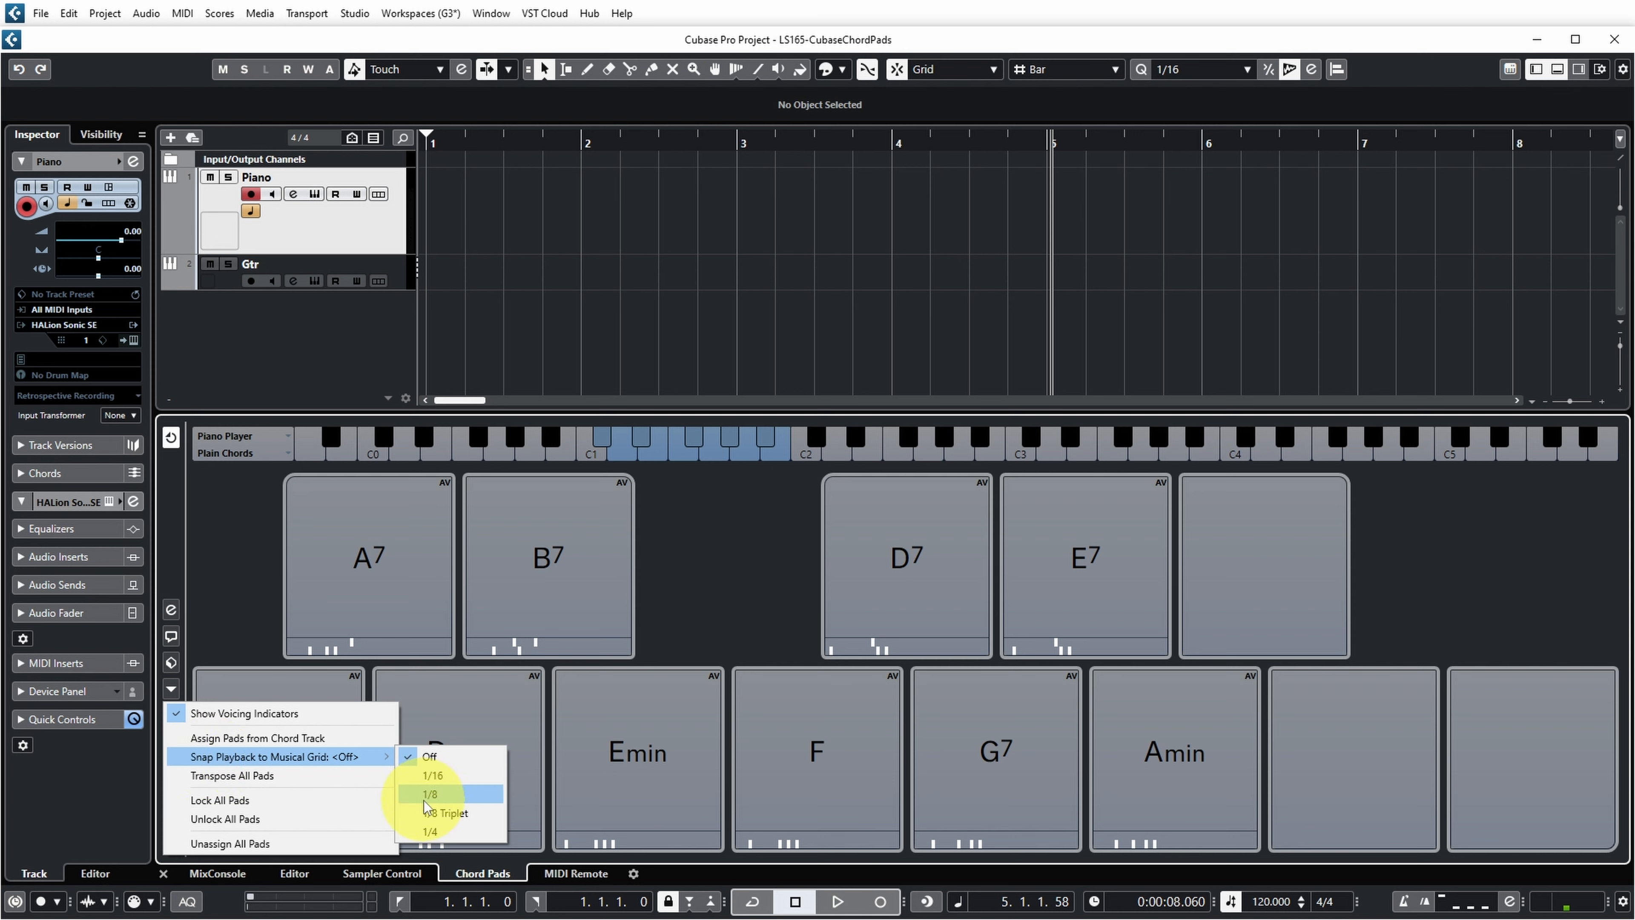
left_click(297, 772)
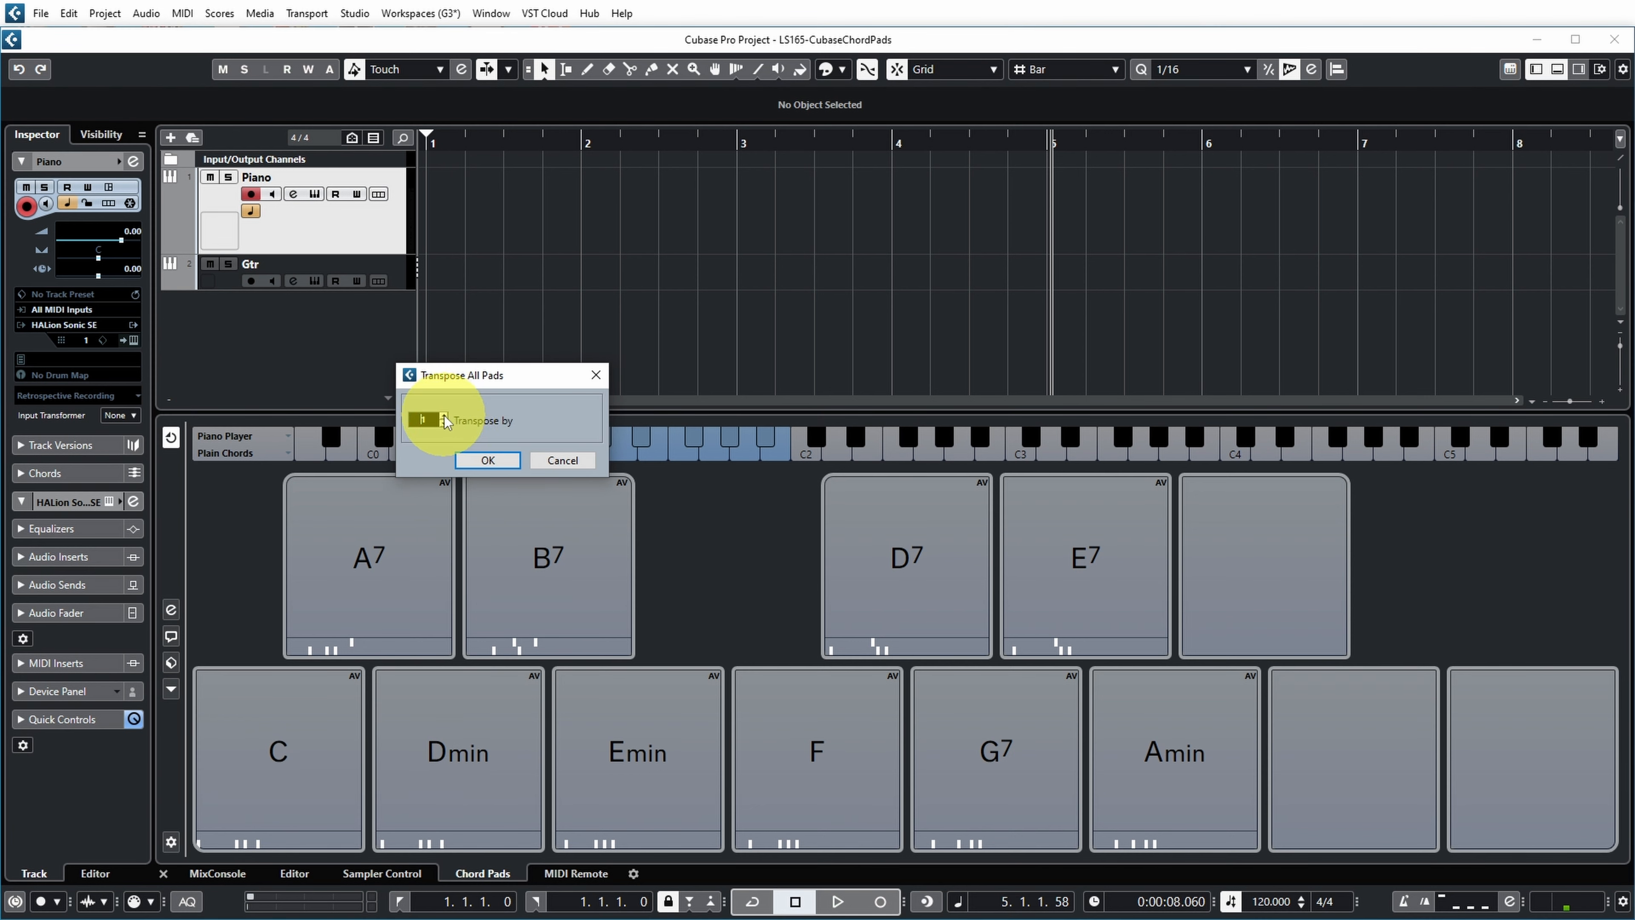
left_click(488, 461)
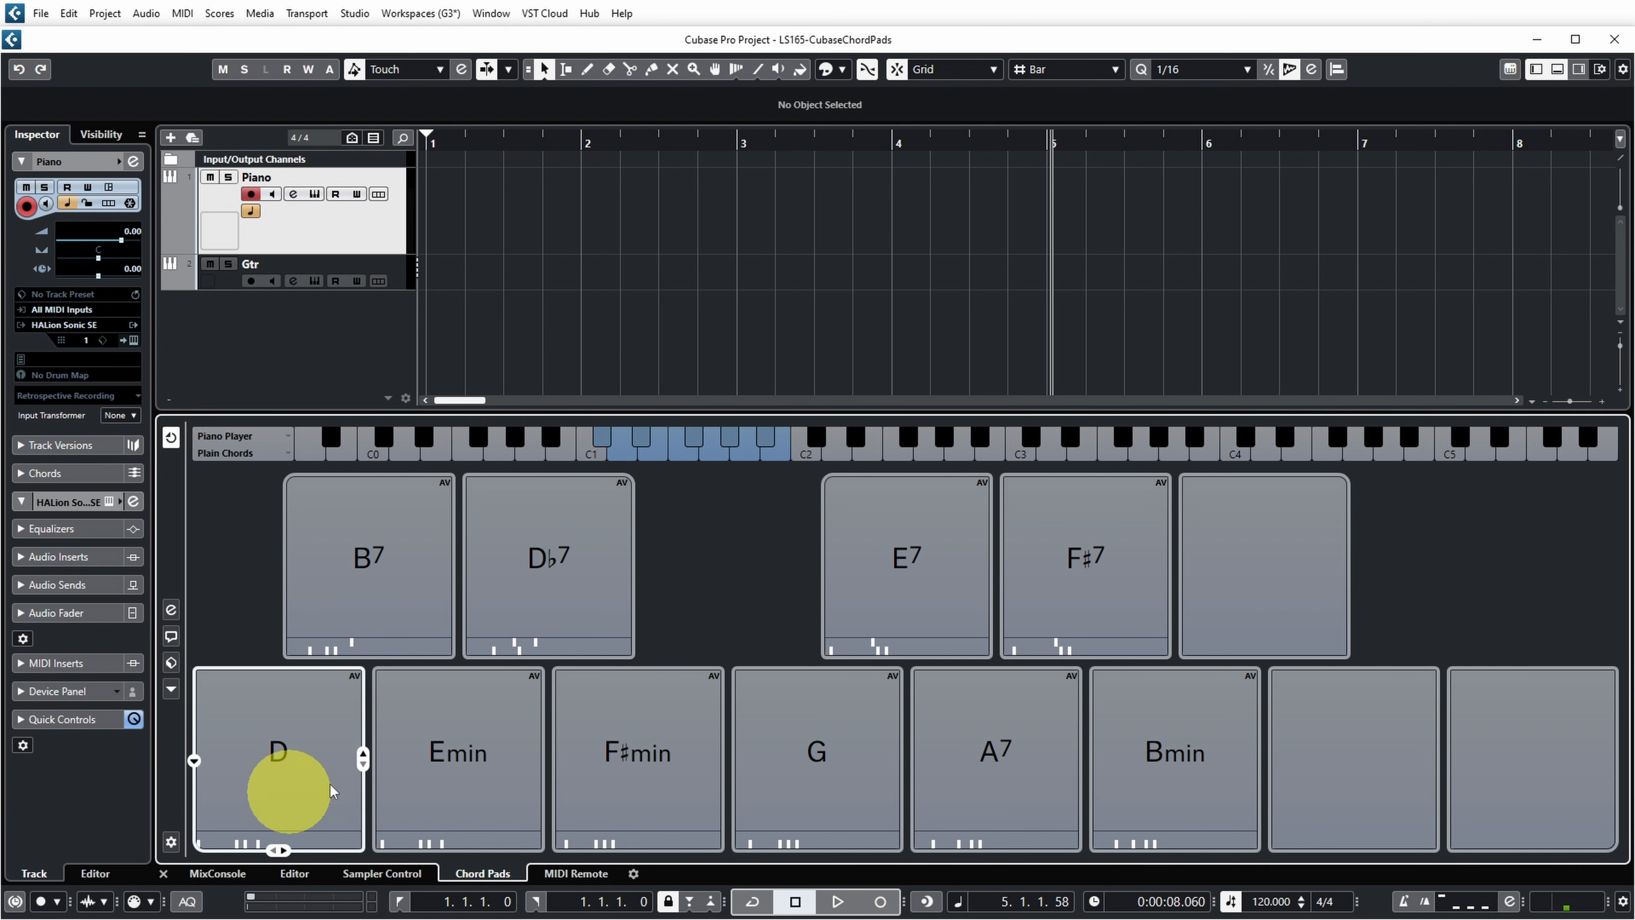
left_click(285, 767)
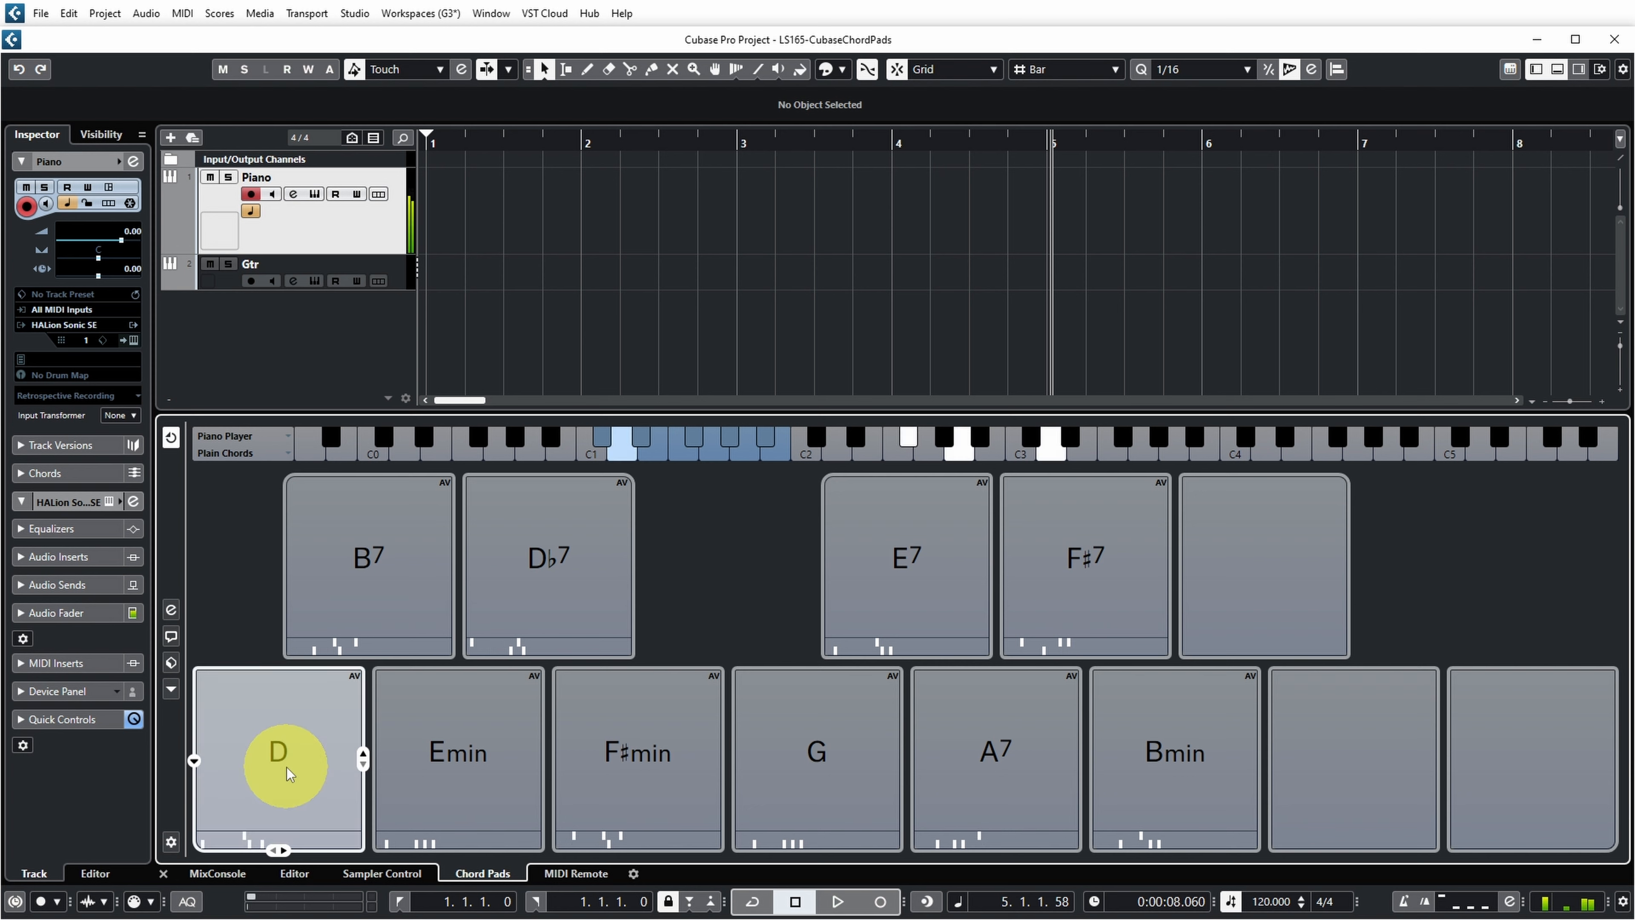
Step: Lock all chord pads and unlock them again
left_click(171, 689)
left_click(238, 797)
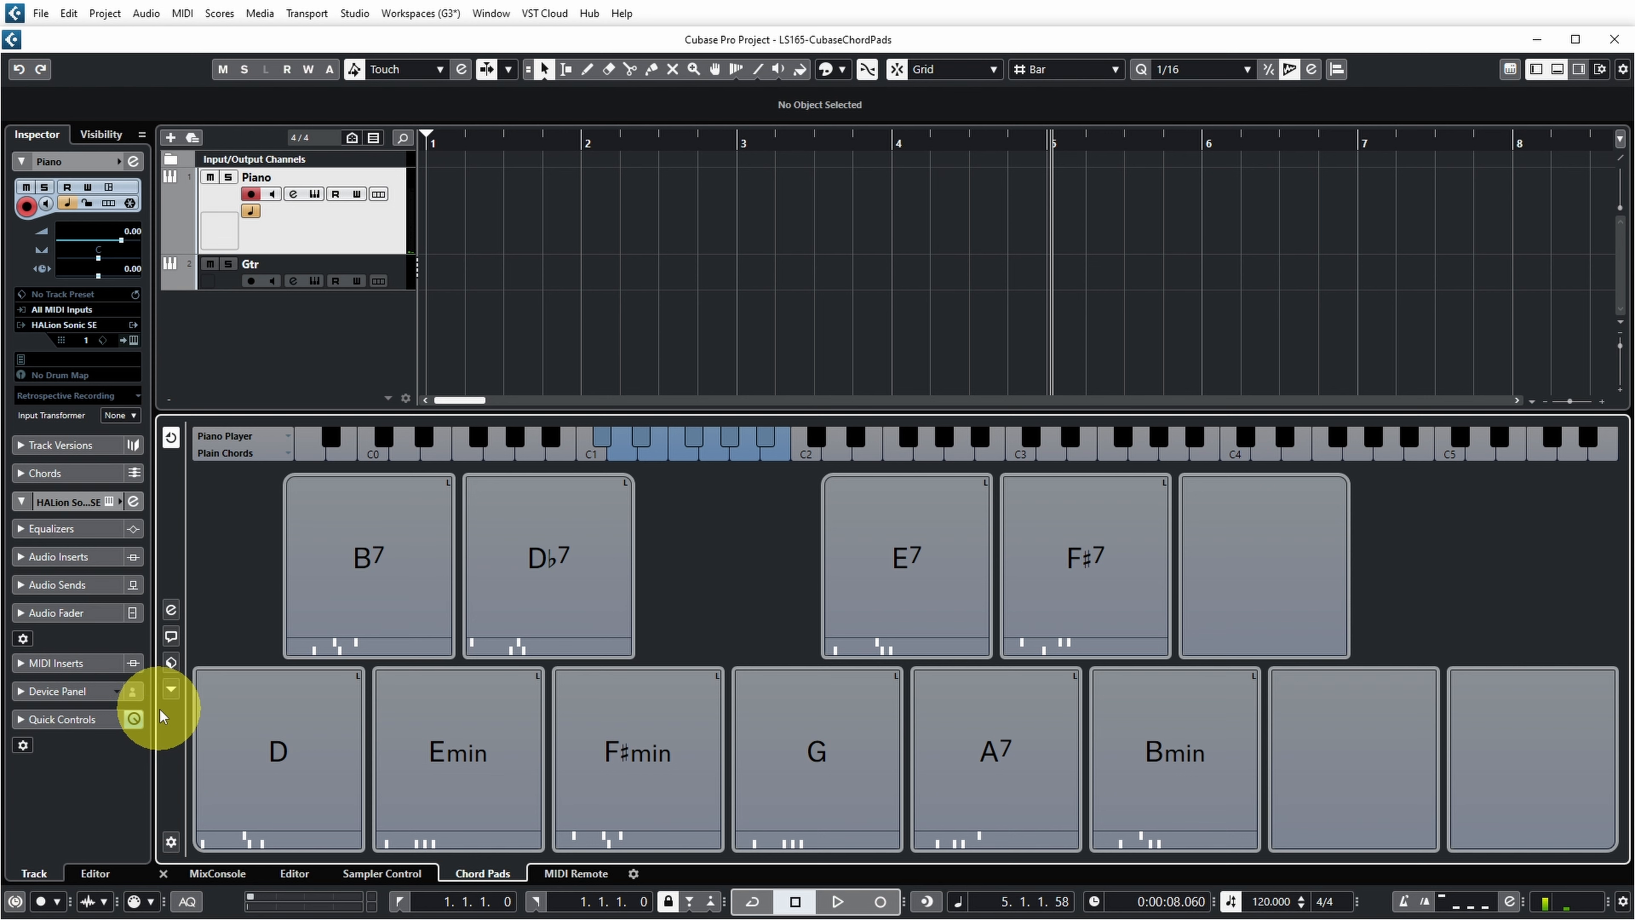
left_click(170, 691)
left_click(202, 818)
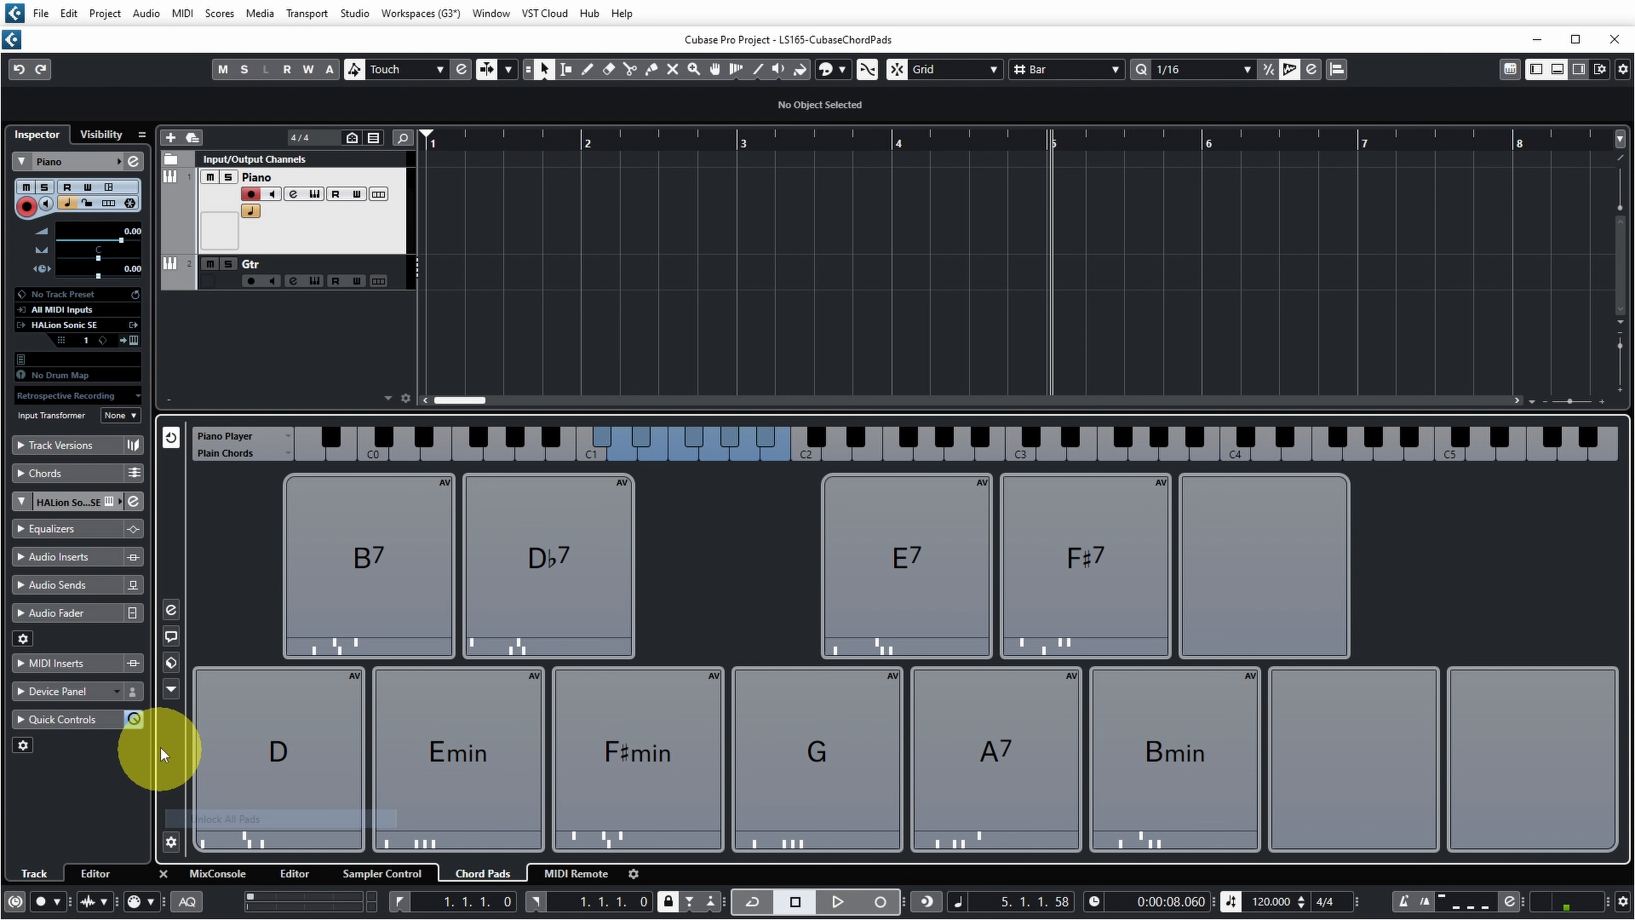
left_click(170, 690)
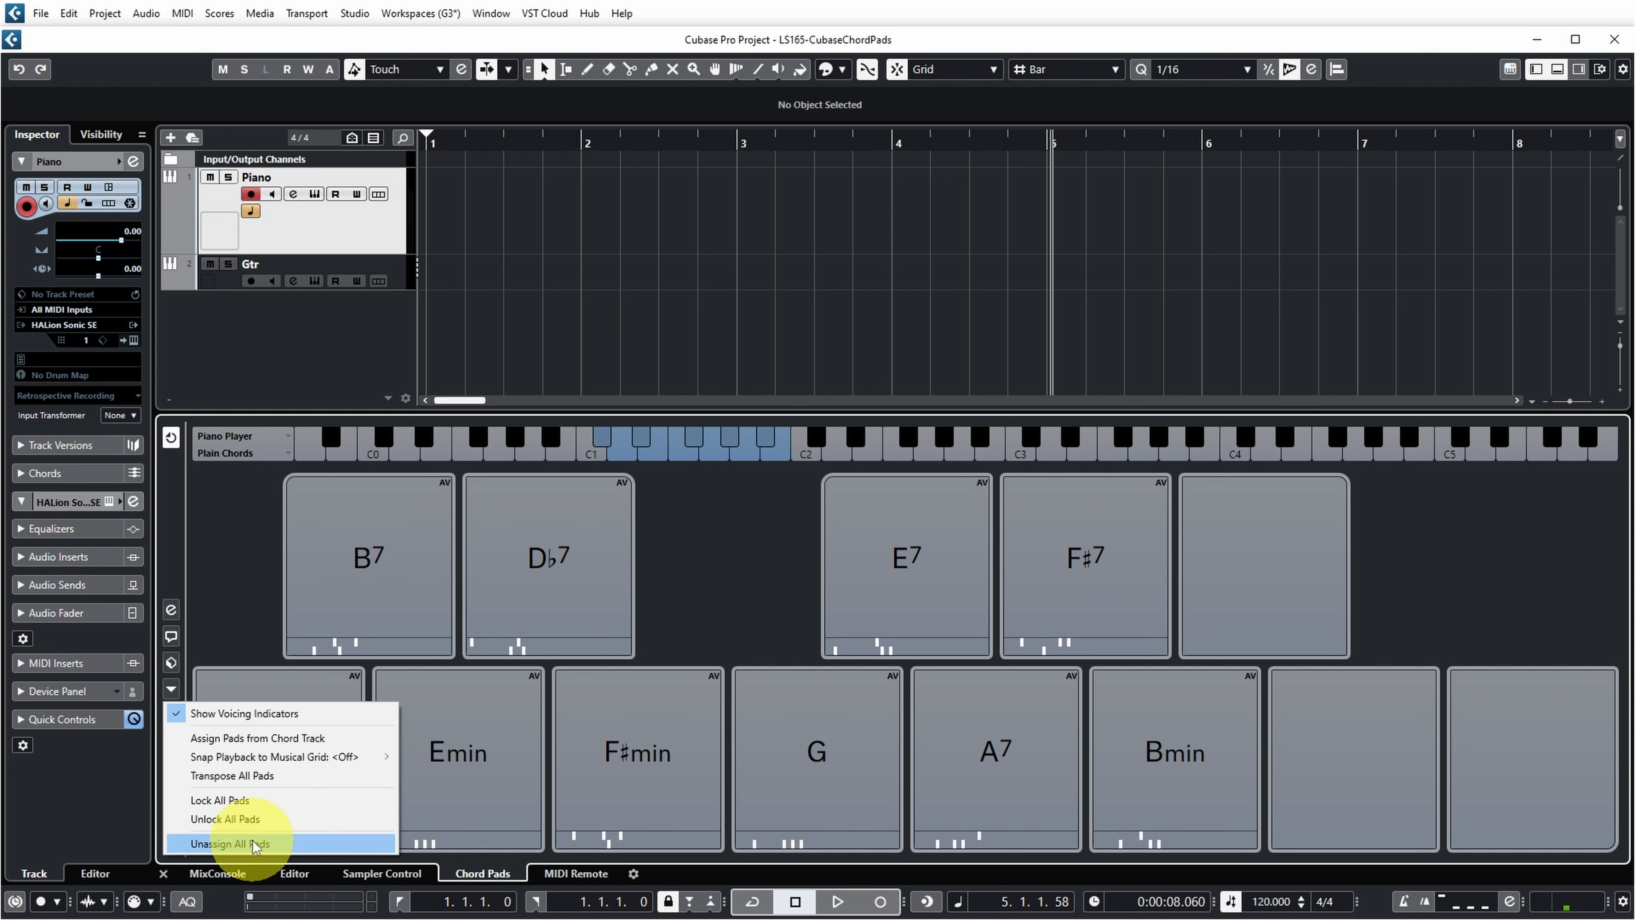
left_click(253, 840)
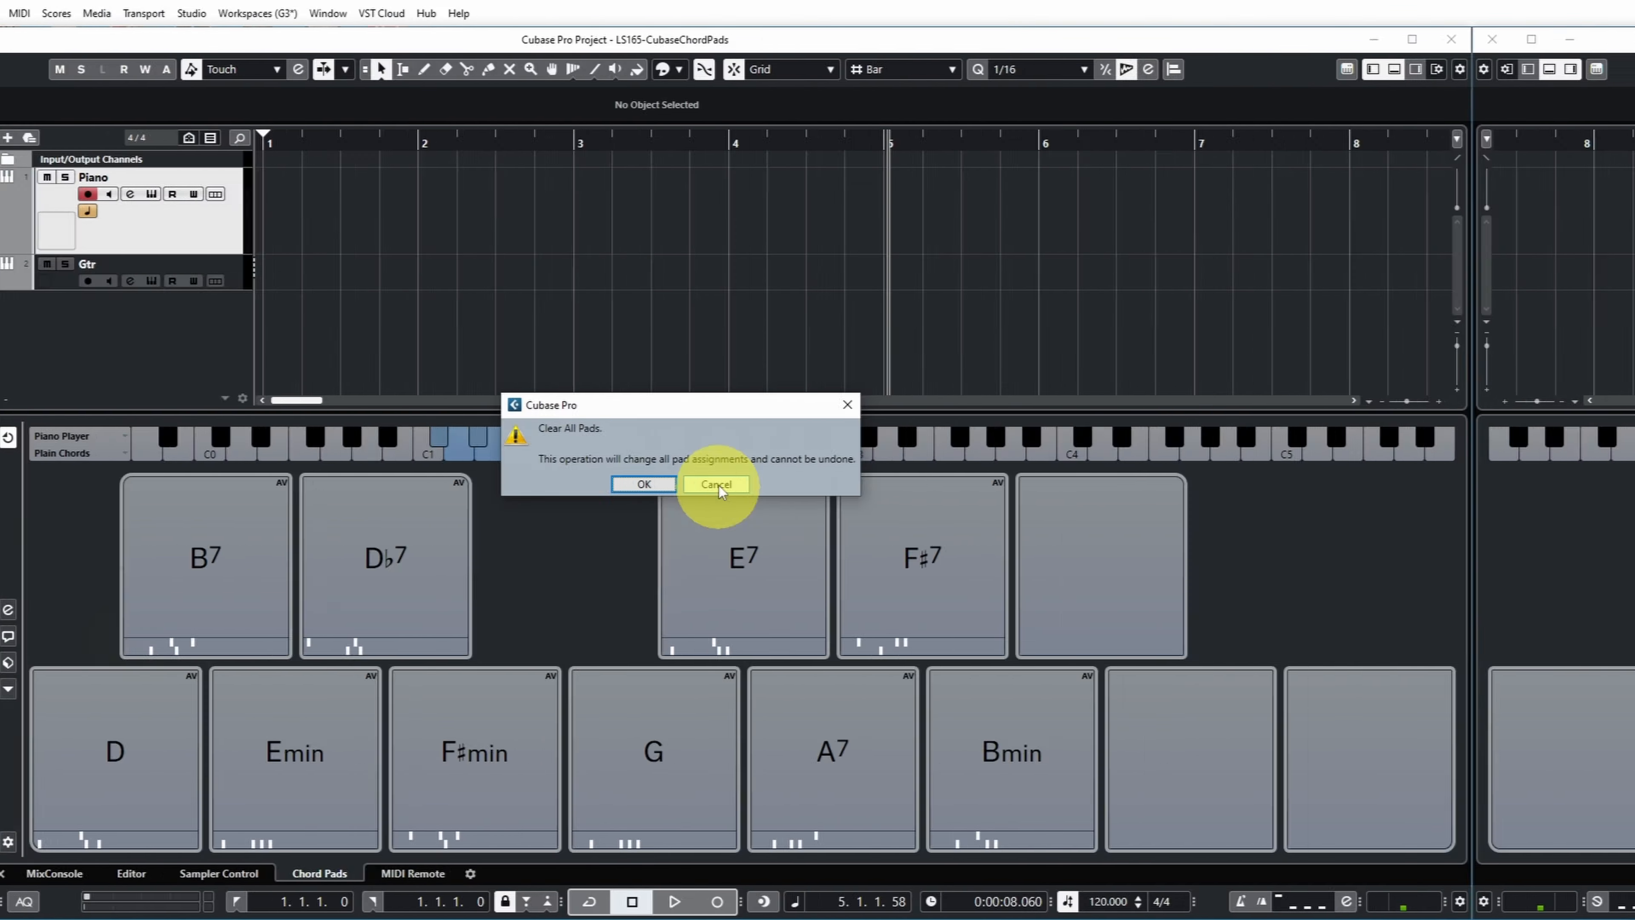
left_click(881, 486)
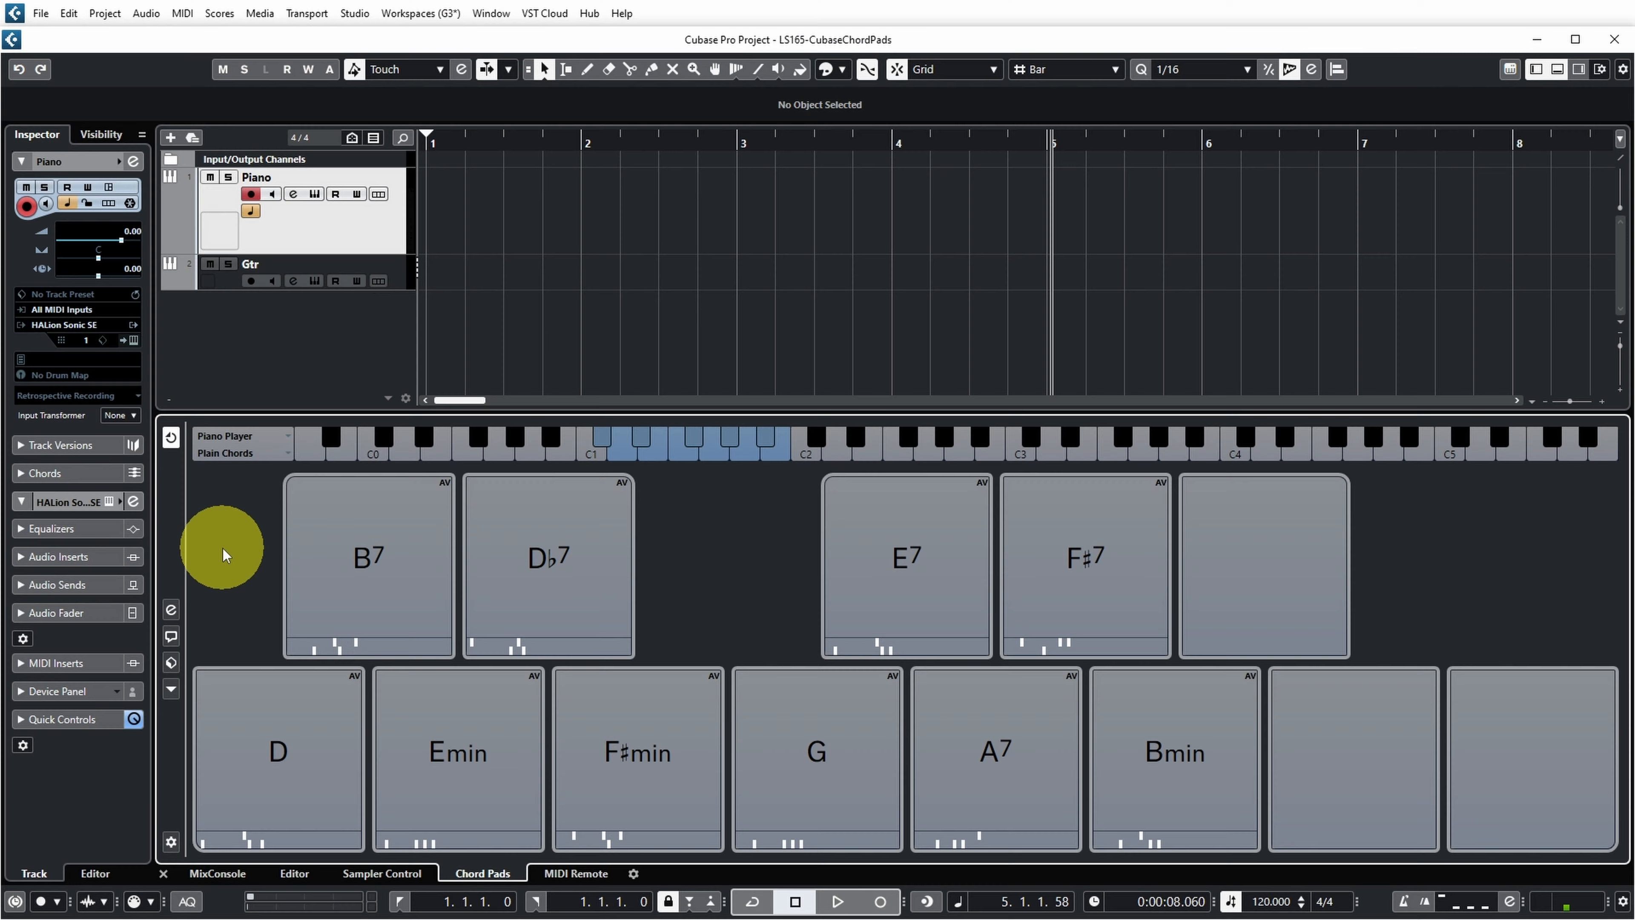
Step: View the available current player and player mode options for the chord pads, keeping the Piano track selected
left_click(288, 436)
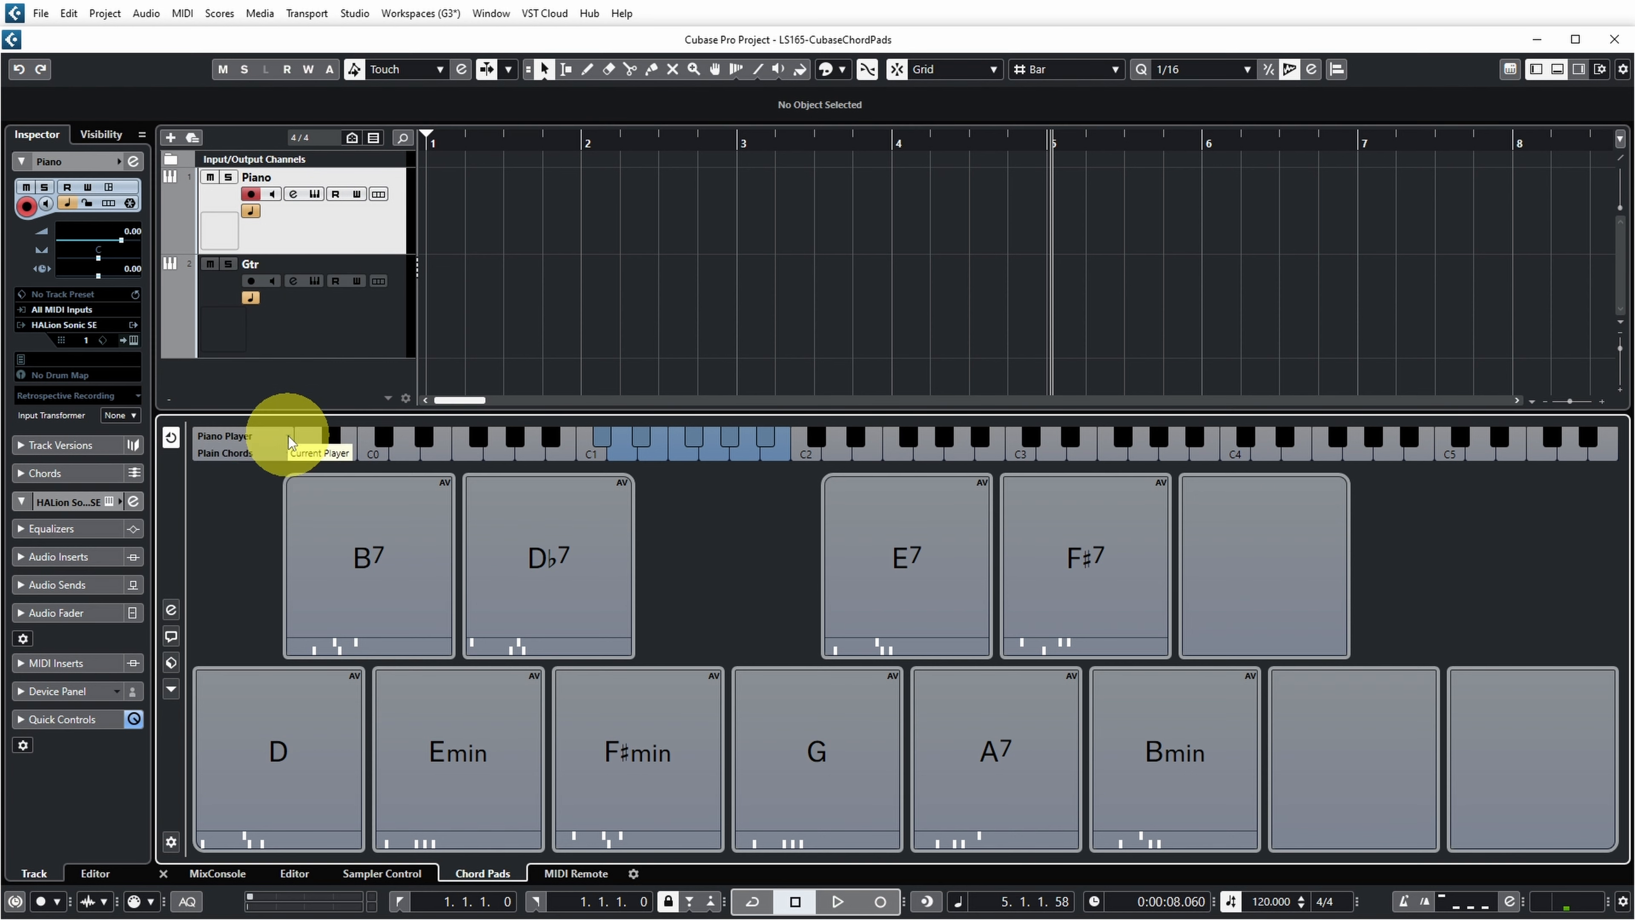
left_click(284, 453)
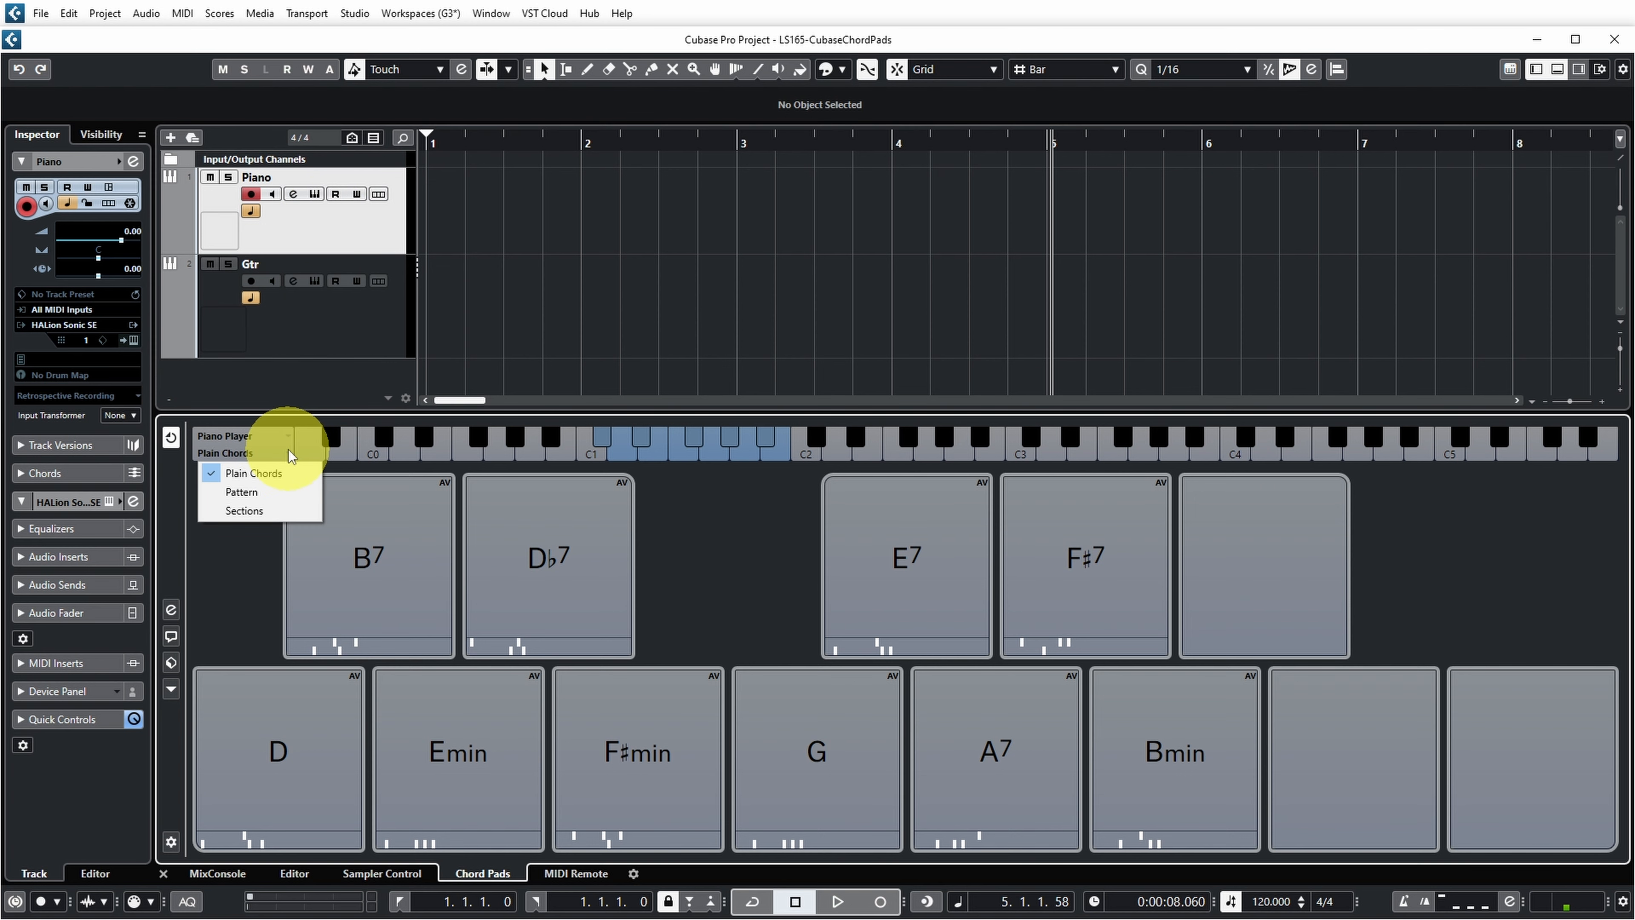
left_click(289, 450)
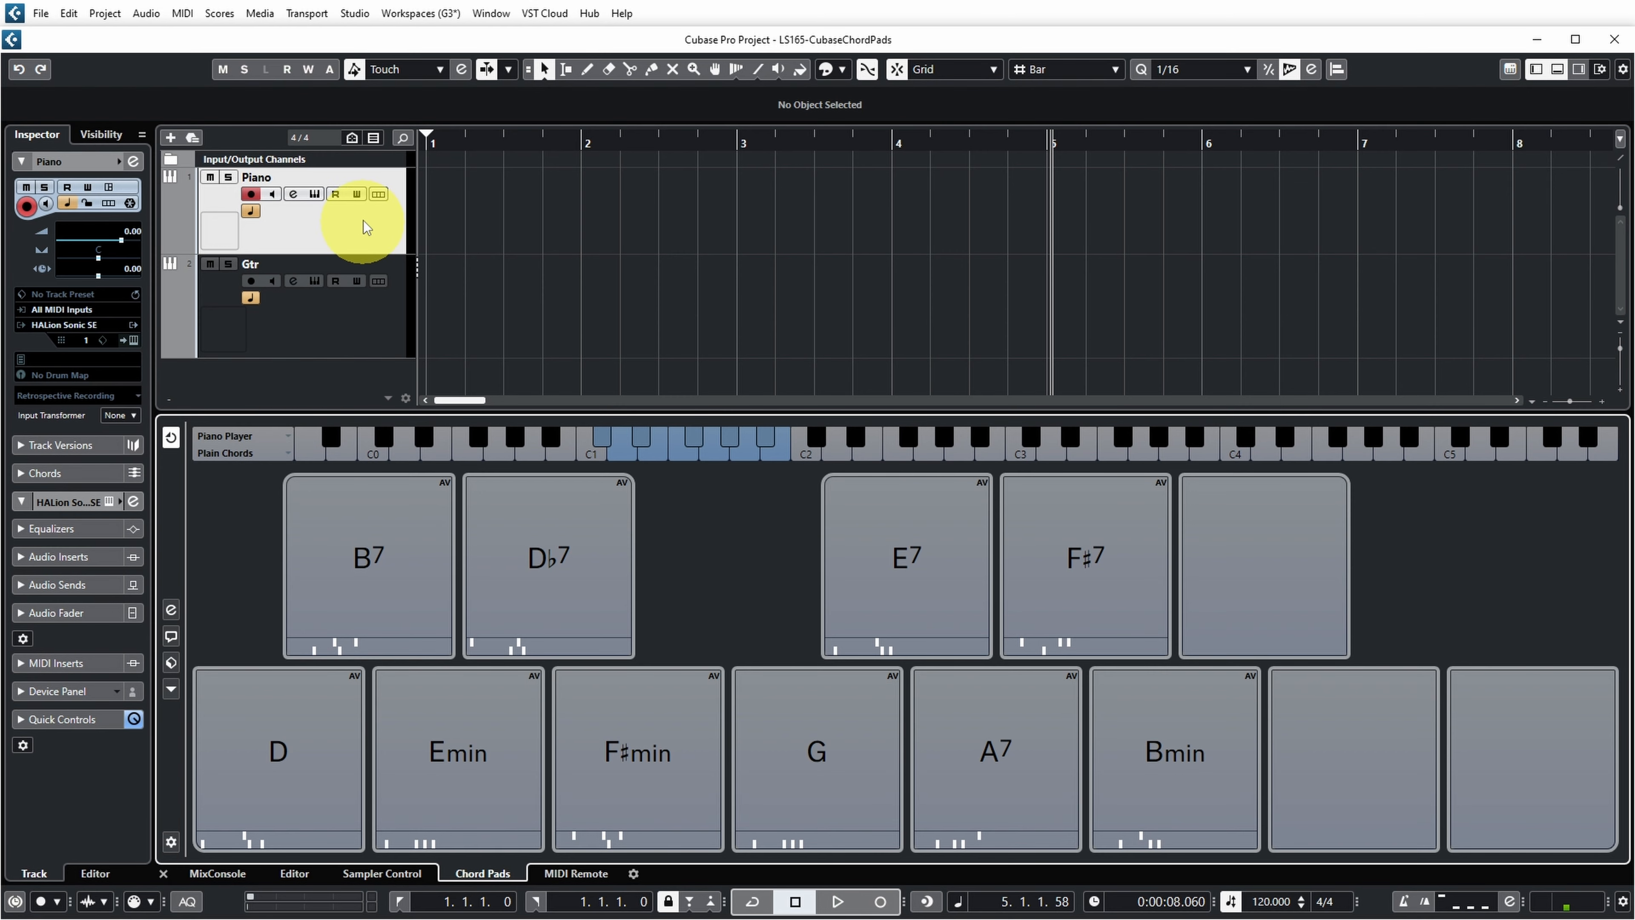
left_click(363, 219)
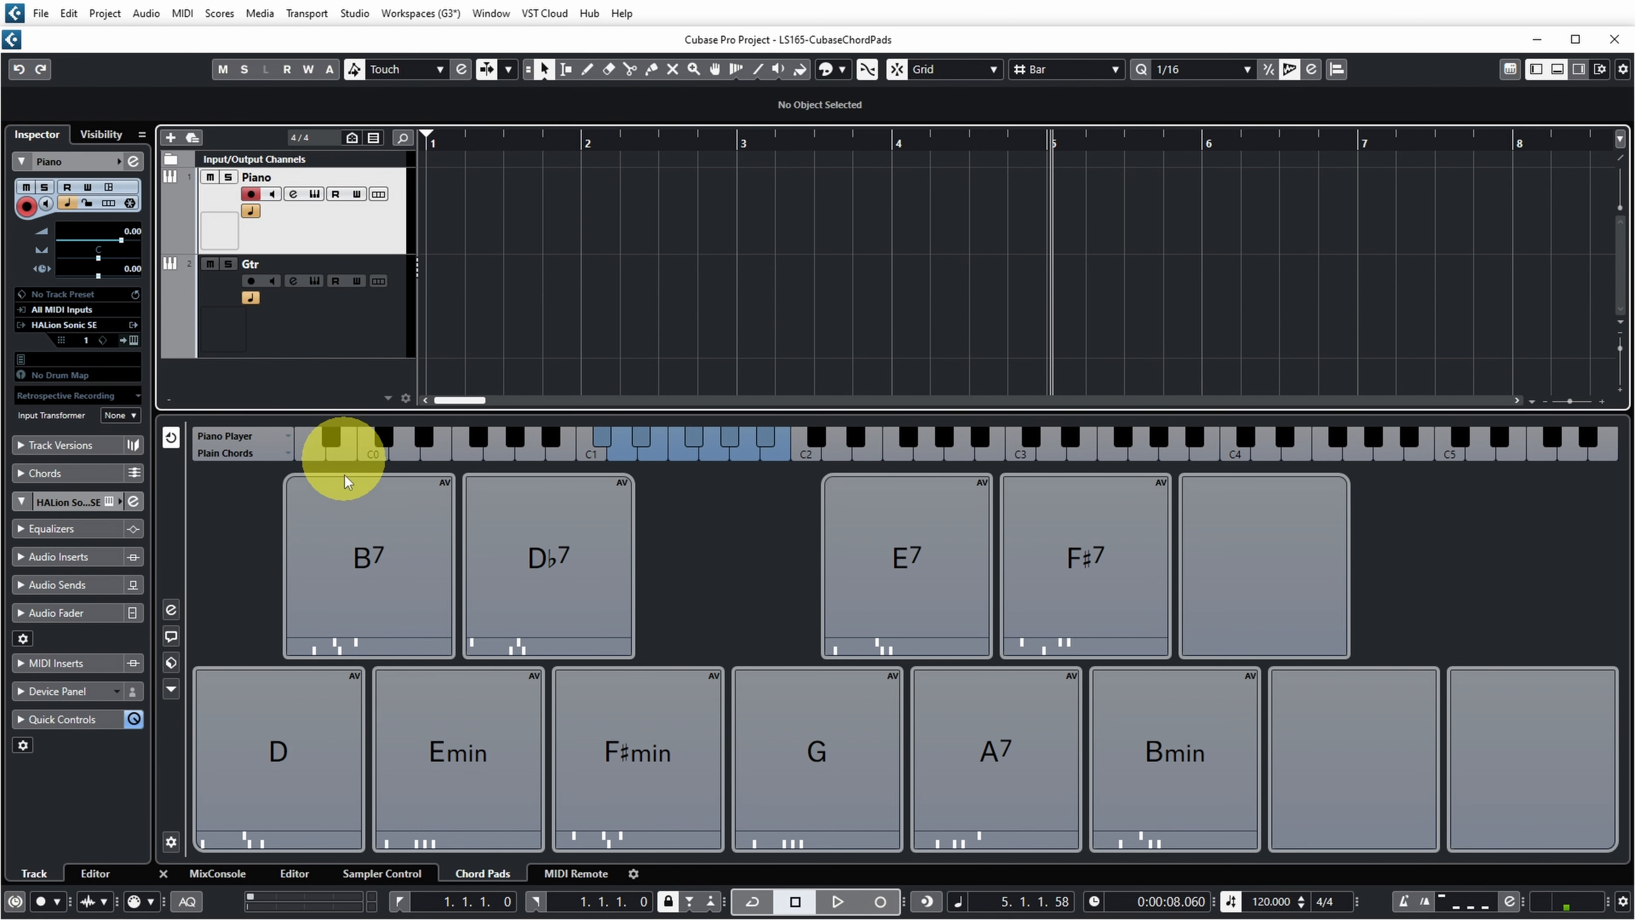
Step: Open the chord pads' player settings and show the Chord Voicing Style choices for the Piano Player
left_click(171, 609)
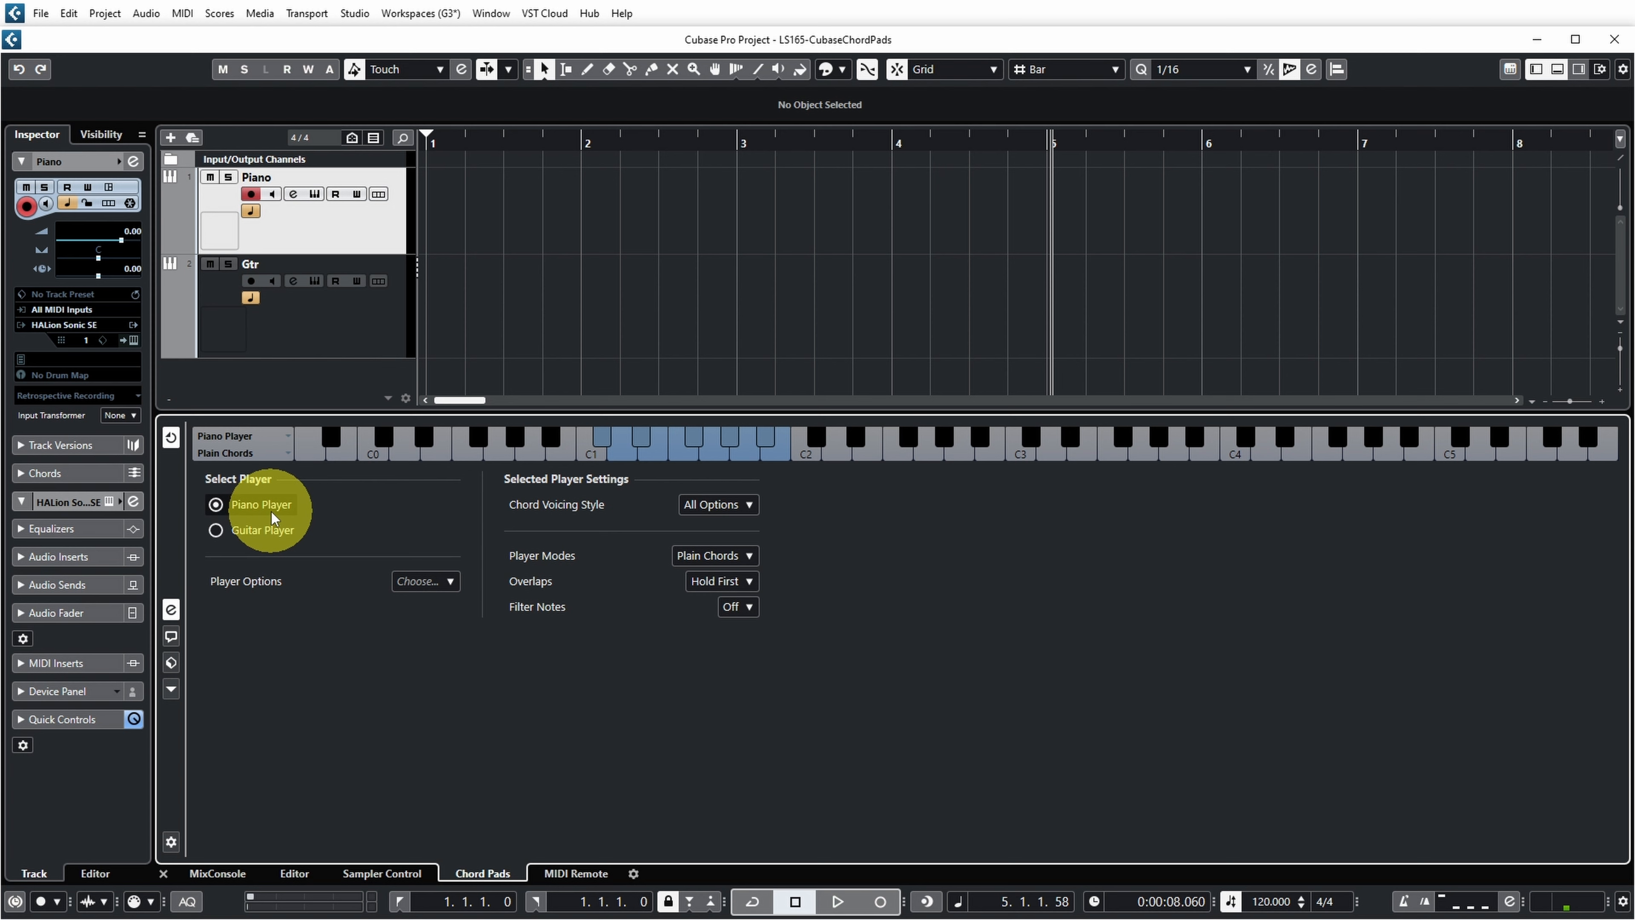
left_click(749, 506)
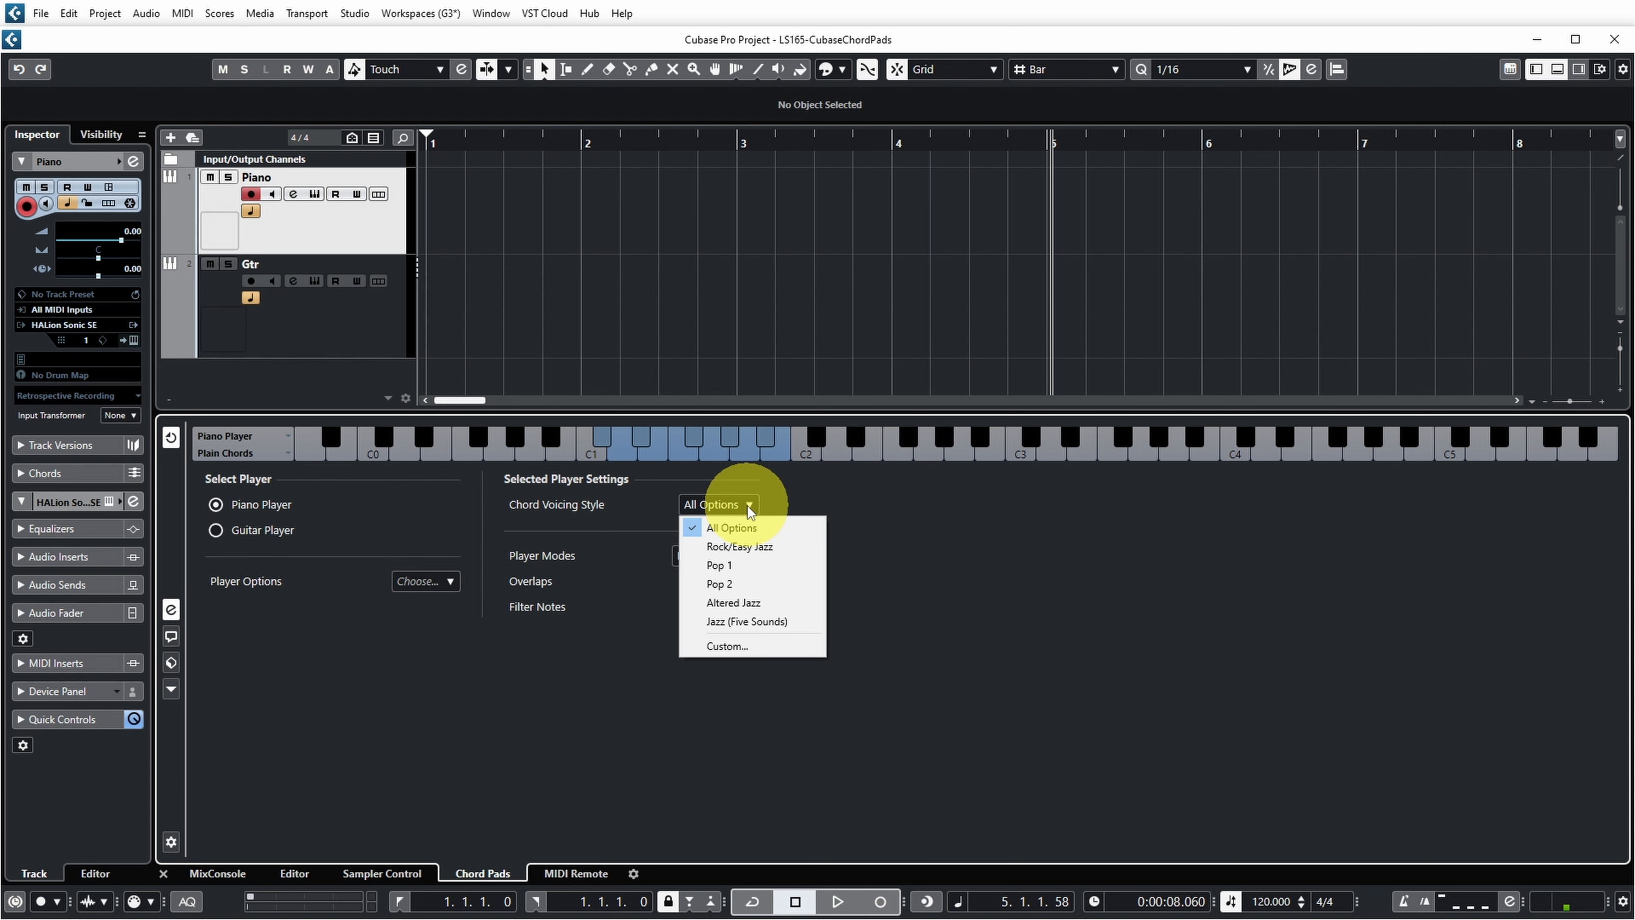